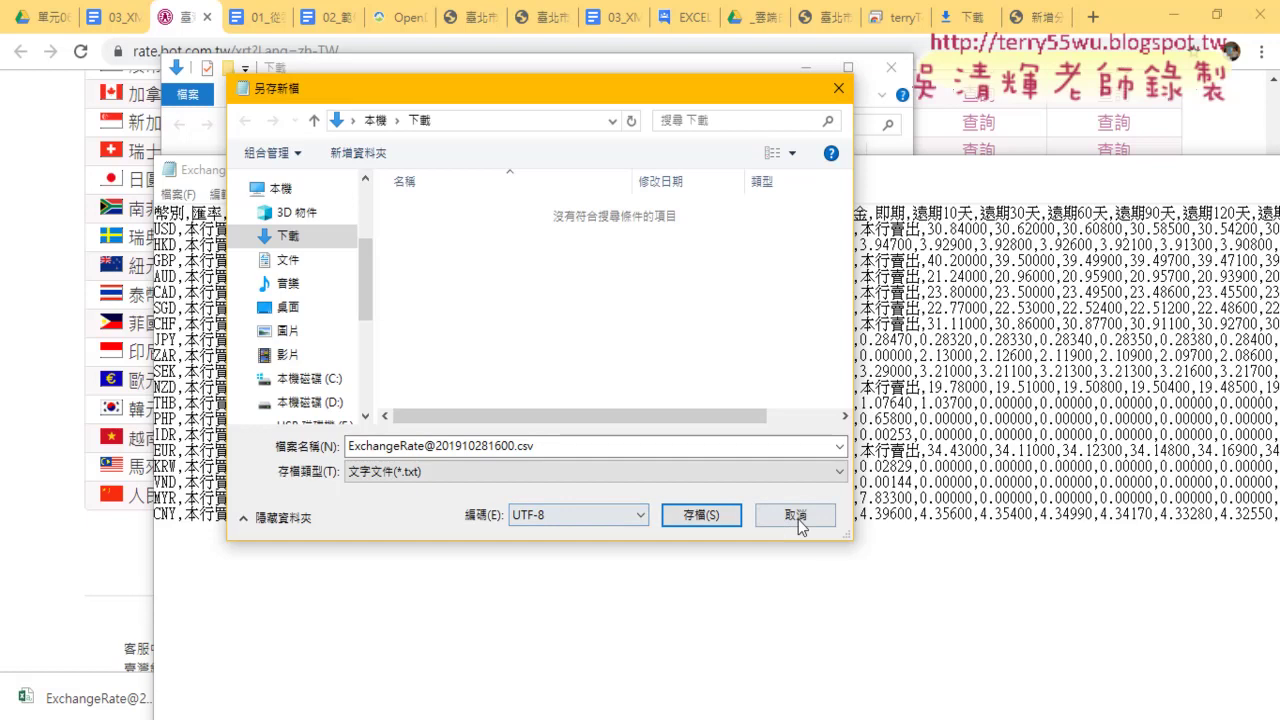
# Step: Close Notepad without saving the CSV rate data and bring the Bank of Taiwan rate page forward
pyautogui.click(792, 527)
pyautogui.click(169, 171)
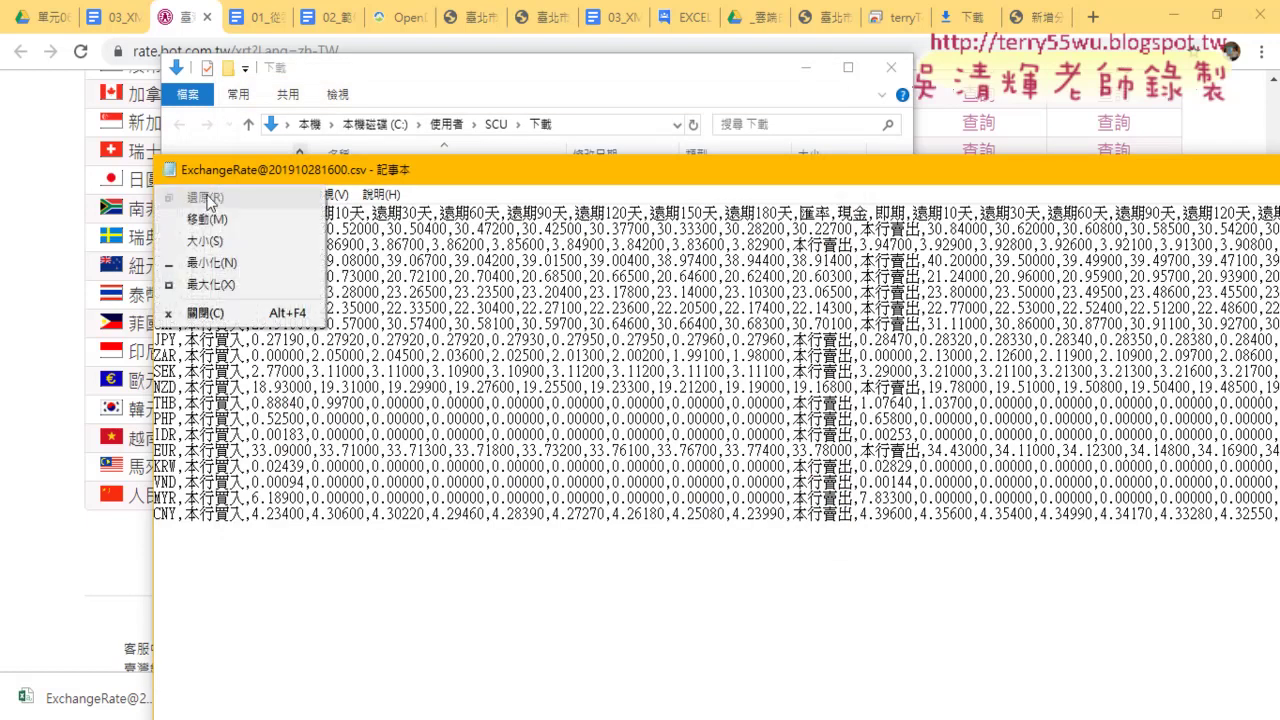
pyautogui.click(230, 314)
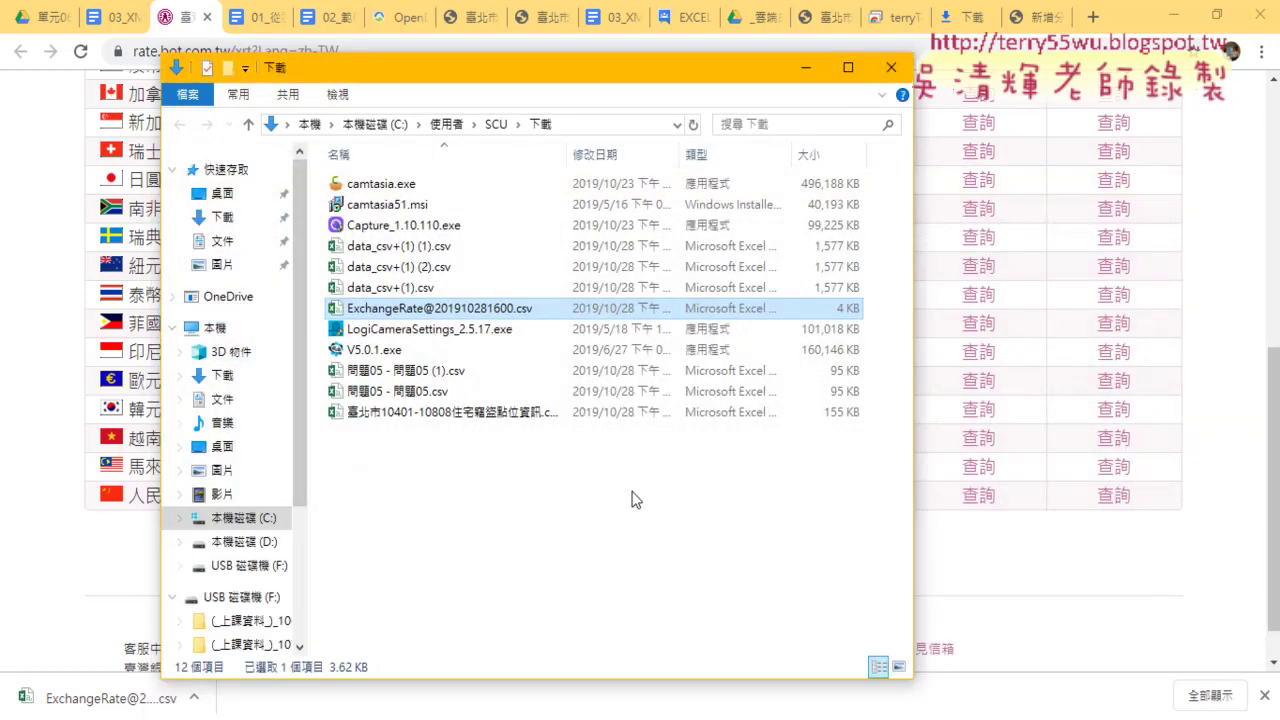
pyautogui.click(1025, 594)
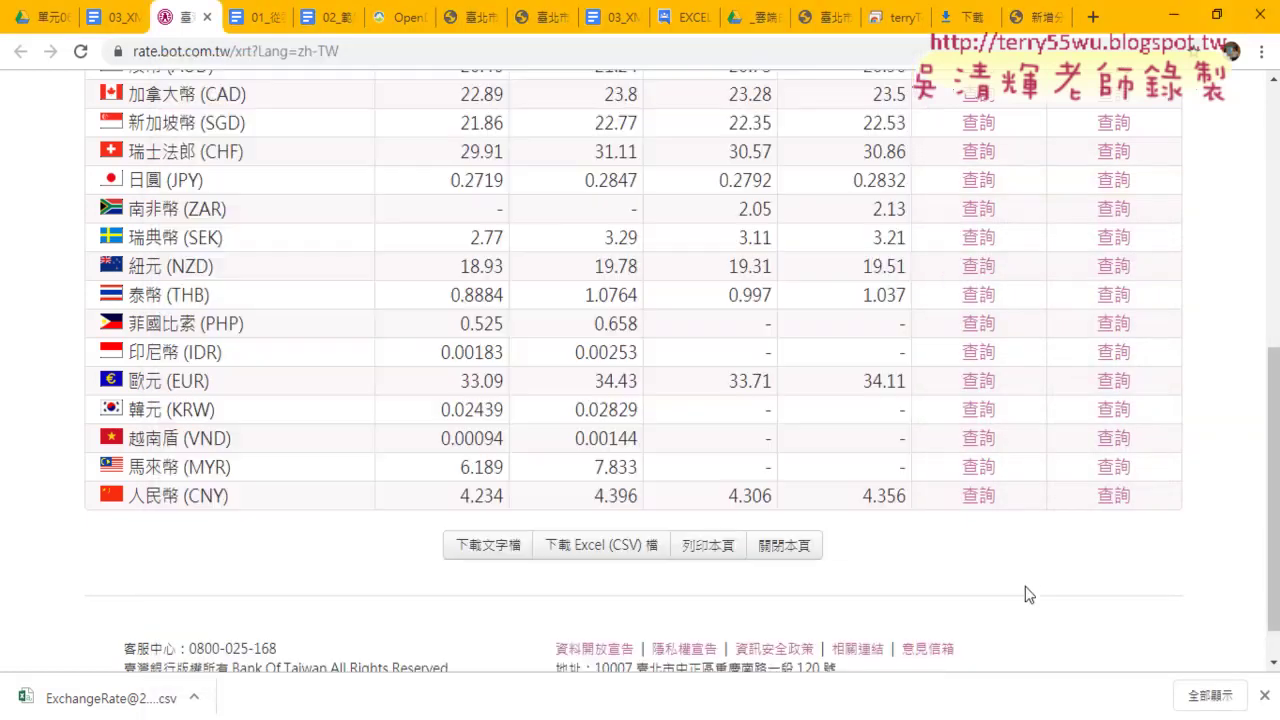
# Step: Copy the link address of the 下載文字檔 text-file download
pyautogui.rightClick(470, 548)
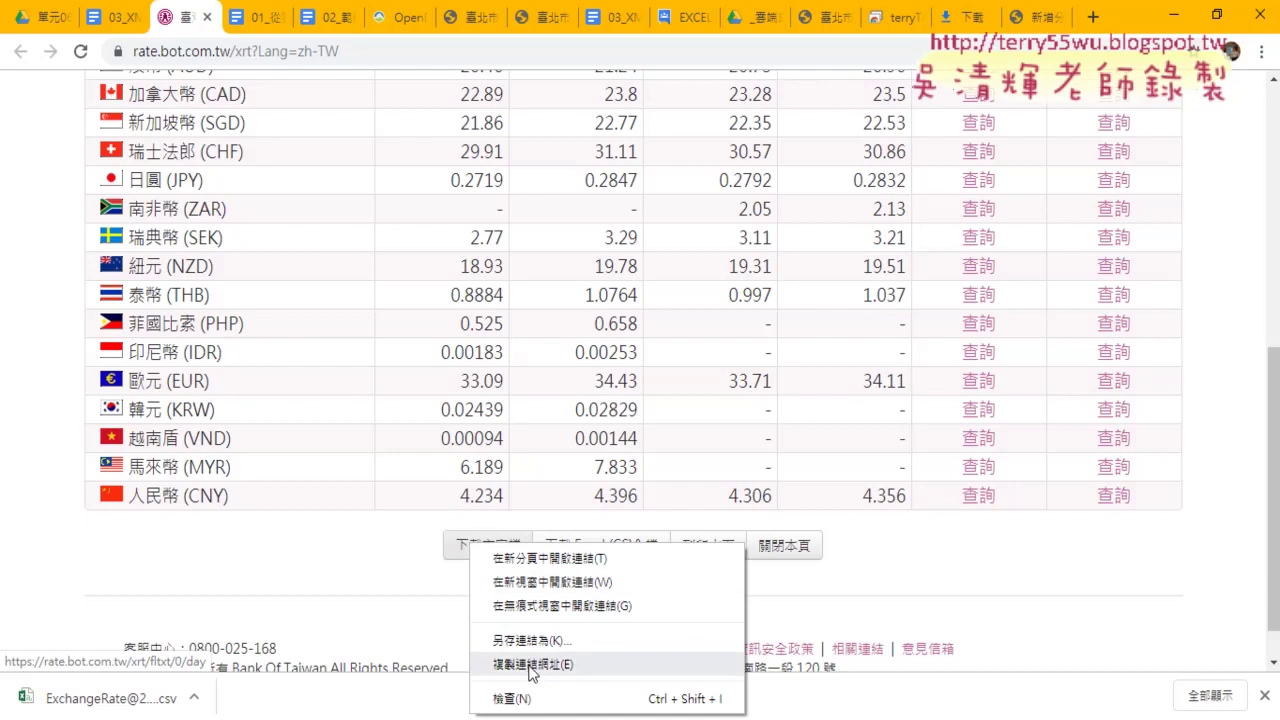
pyautogui.click(360, 586)
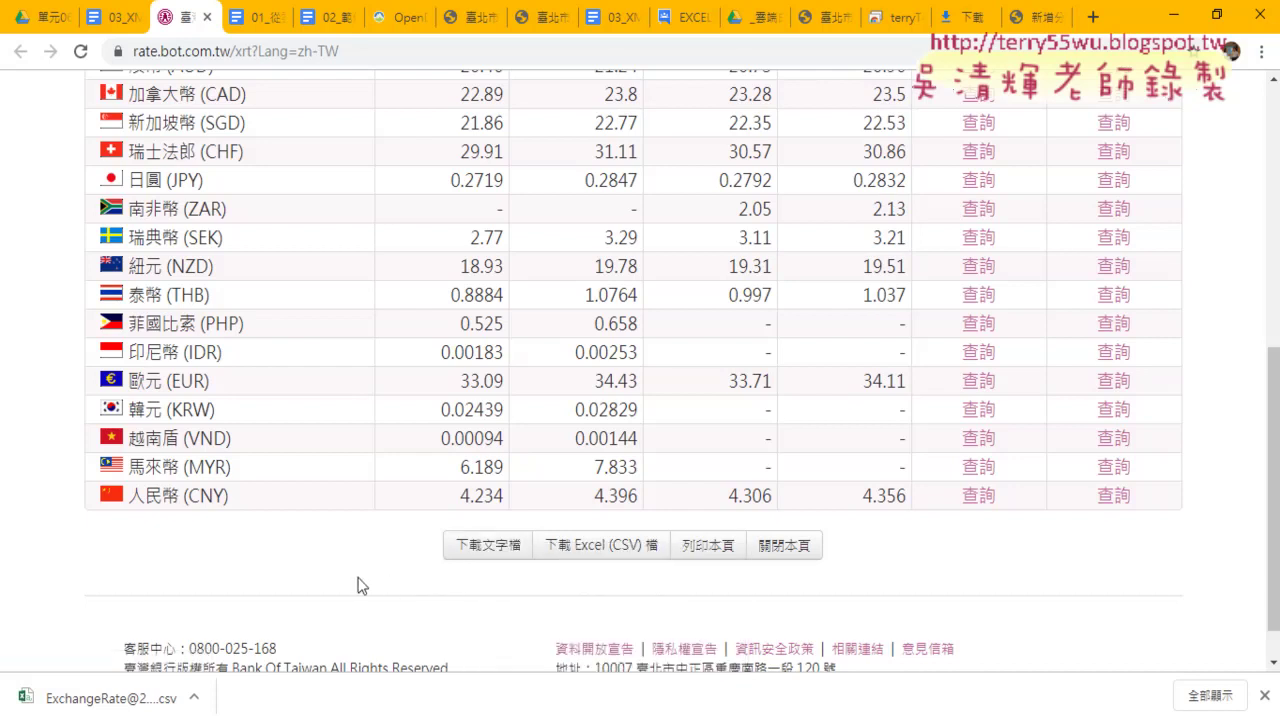
pyautogui.rightClick(472, 551)
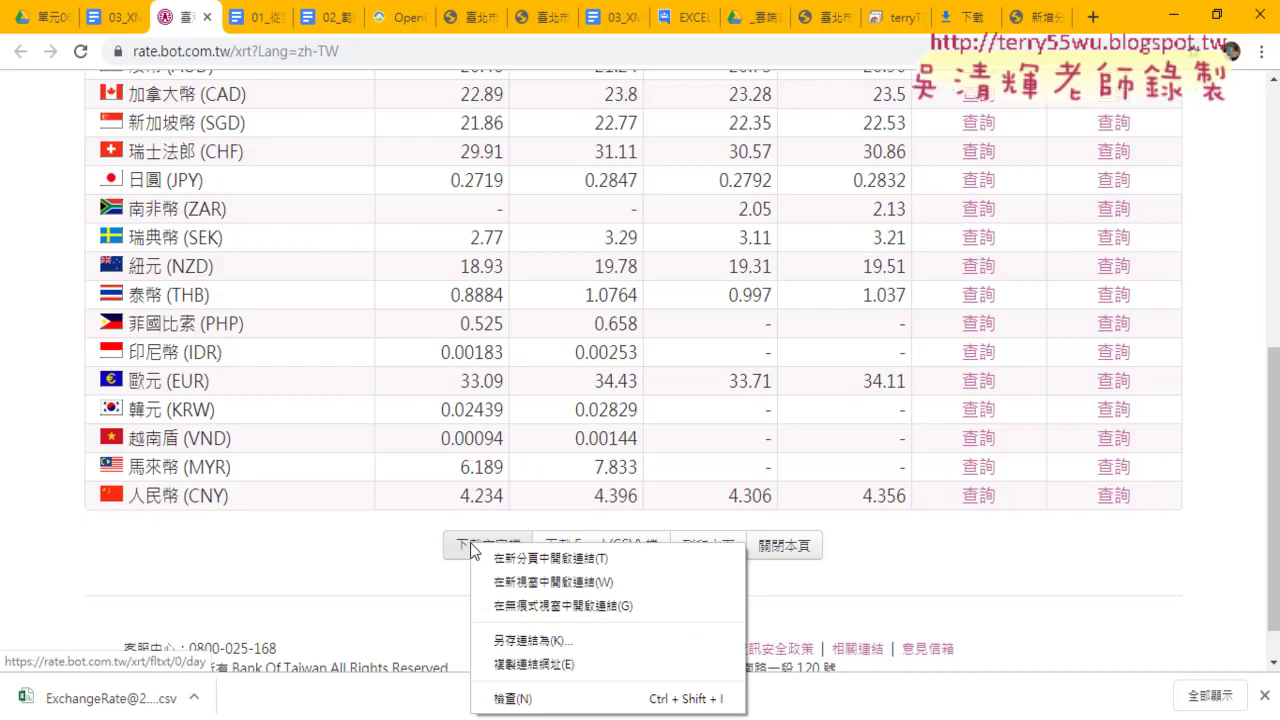
pyautogui.click(557, 666)
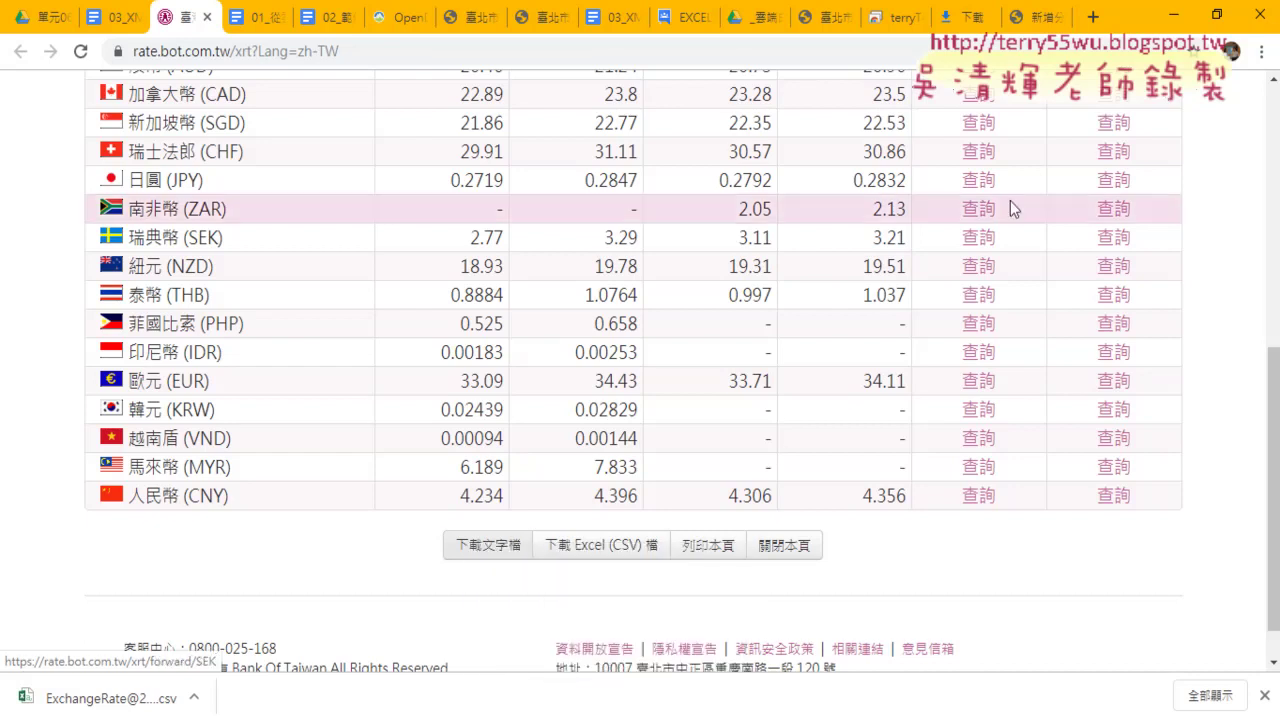
pyautogui.hotkey('ctrl', 't')
pyautogui.rightClick(799, 47)
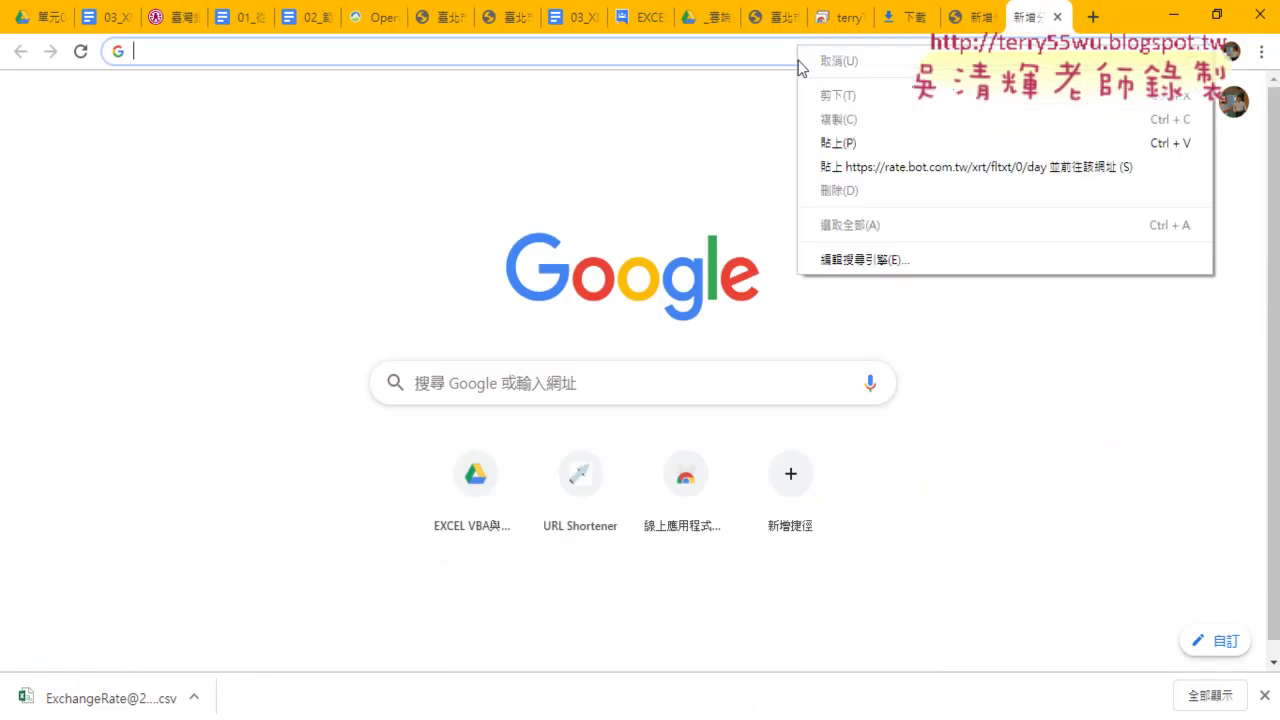
pyautogui.click(870, 176)
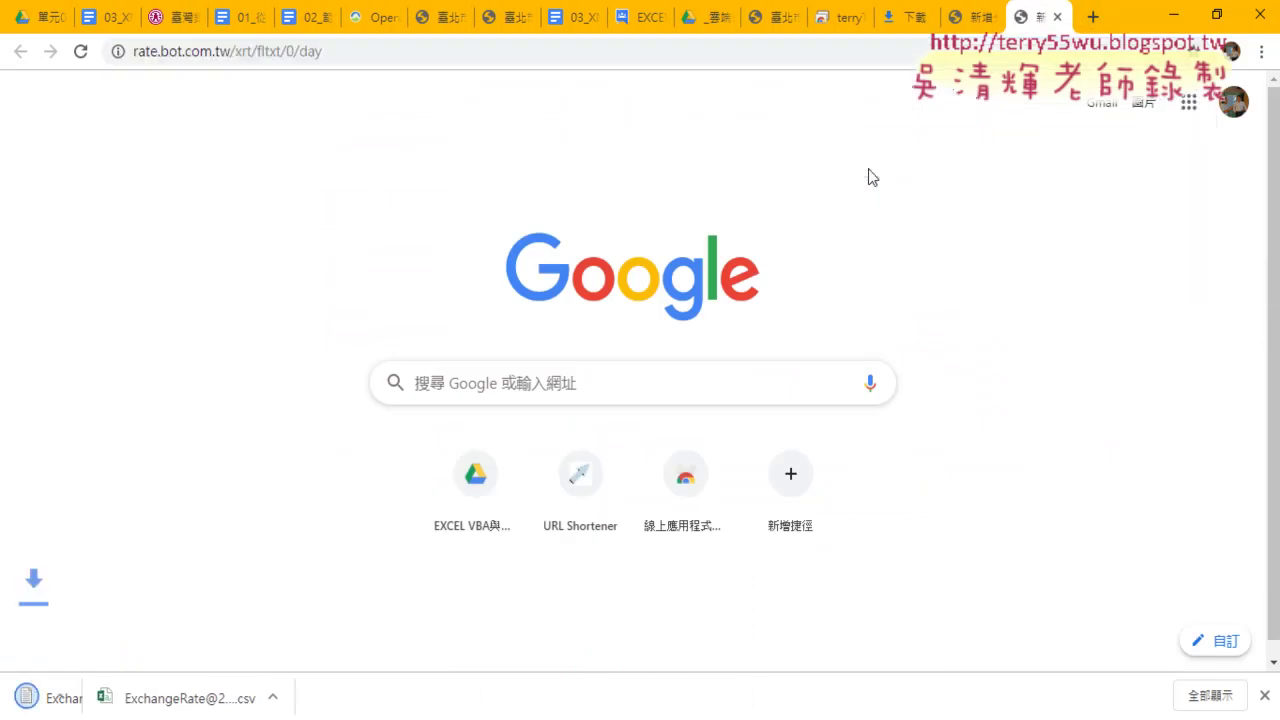
pyautogui.click(196, 705)
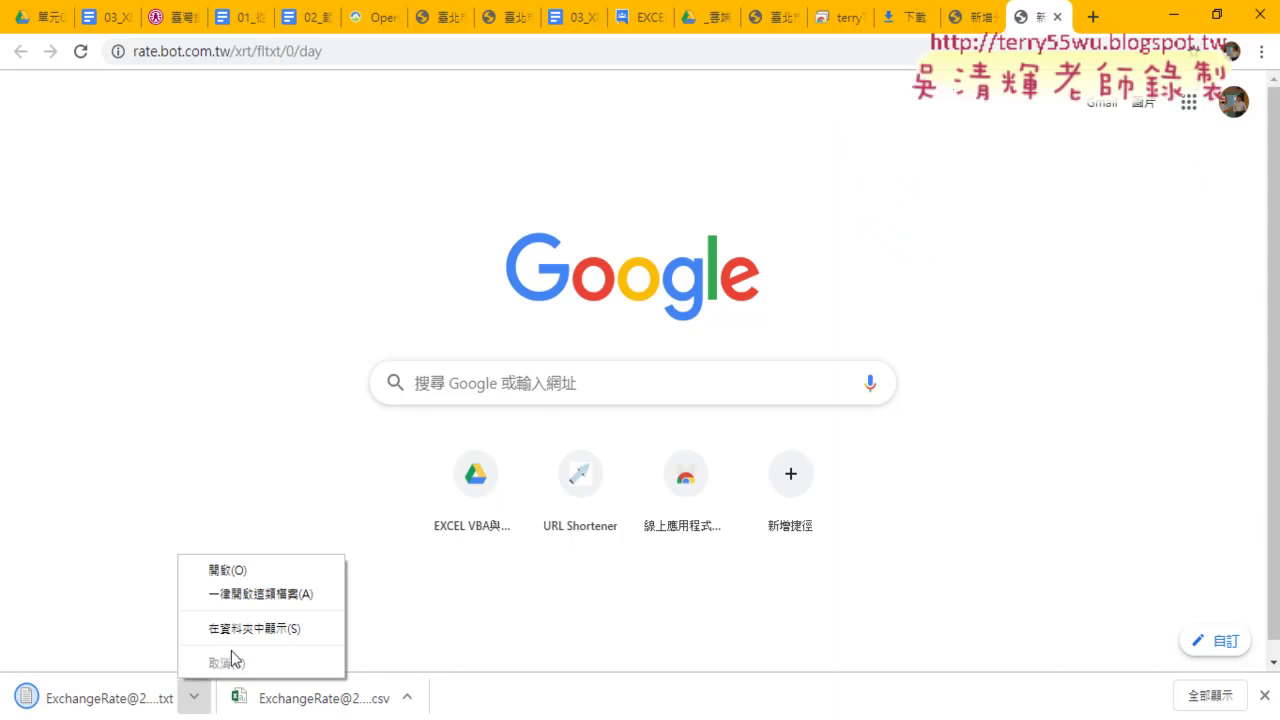
pyautogui.click(230, 627)
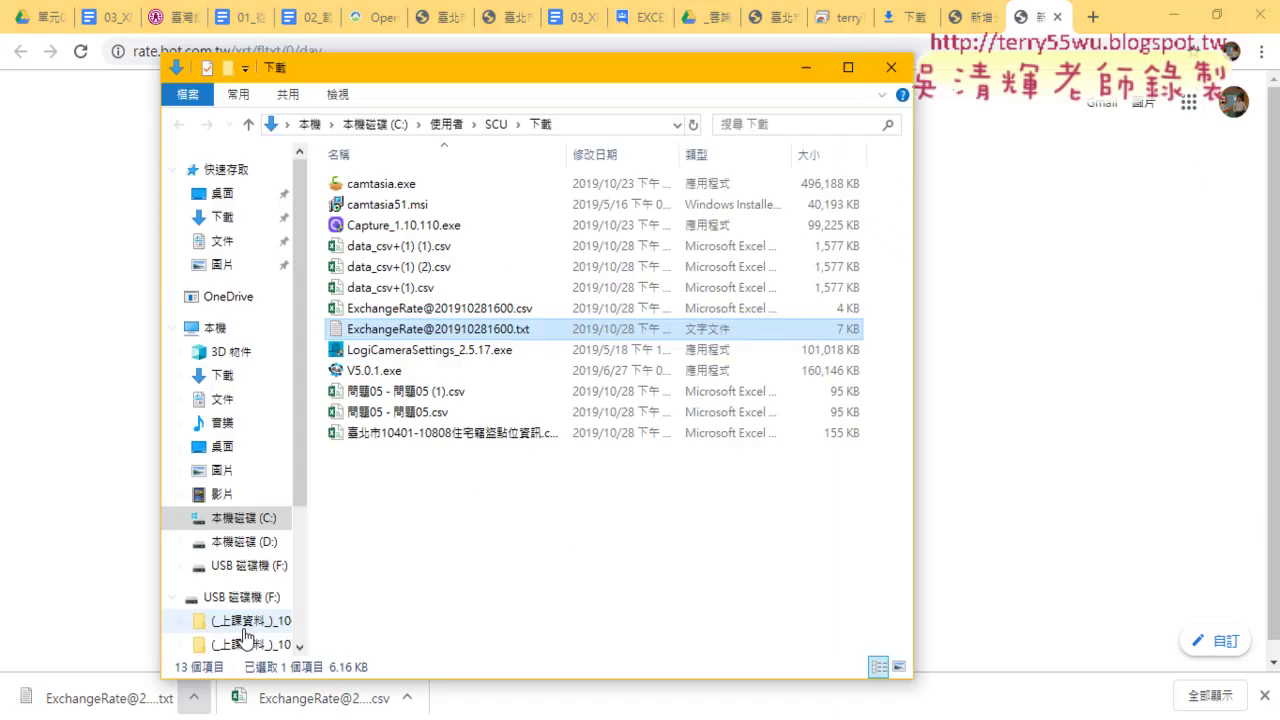
pyautogui.doubleClick(387, 335)
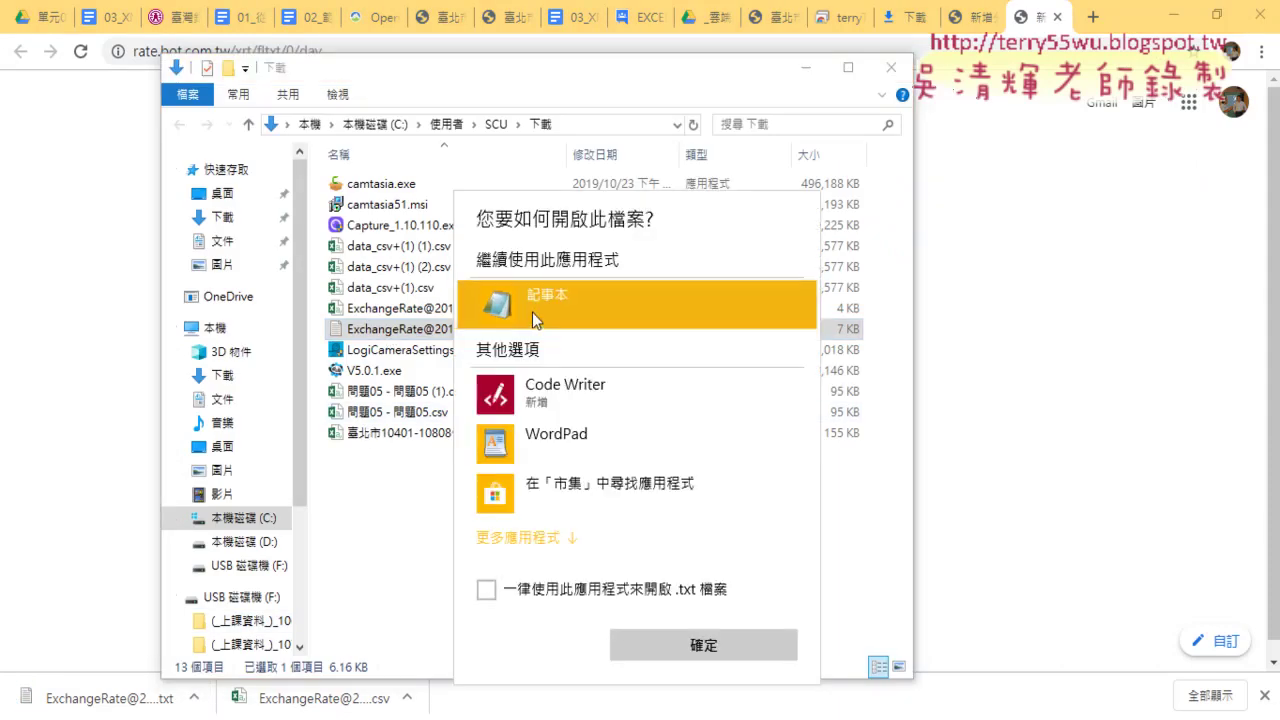
pyautogui.doubleClick(532, 312)
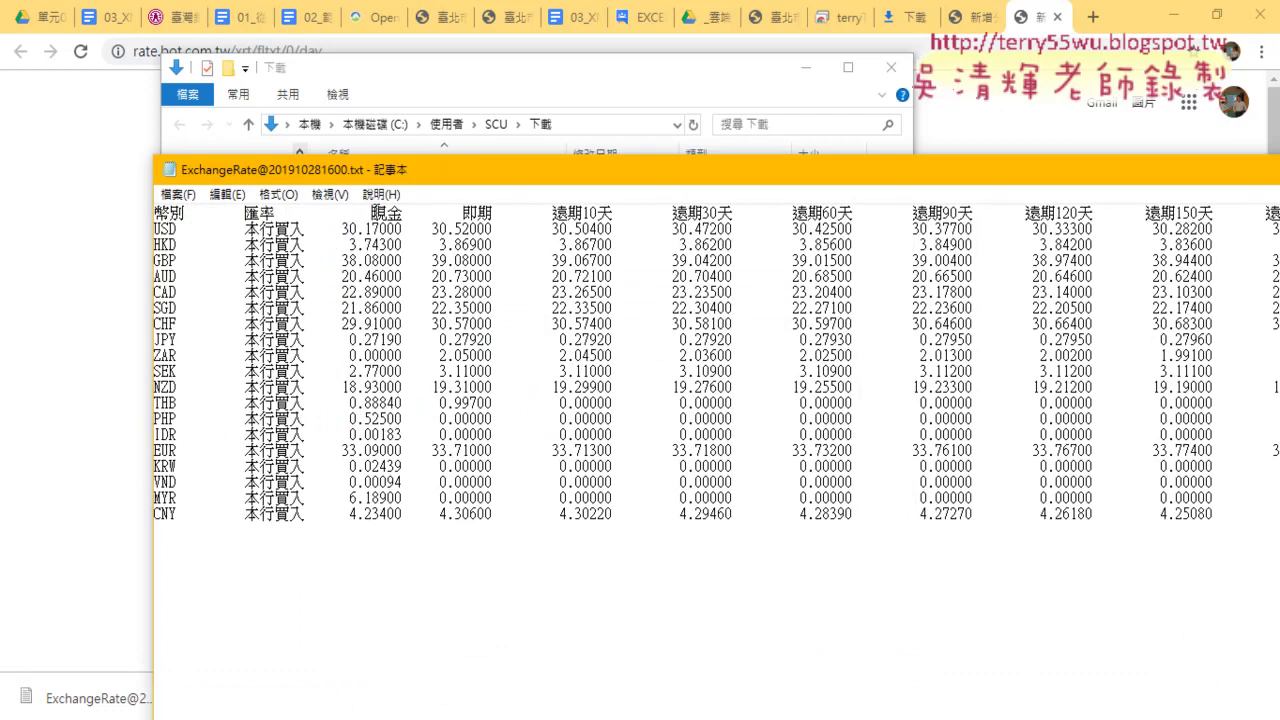
pyautogui.moveTo(373, 213); pyautogui.dragTo(276, 213)
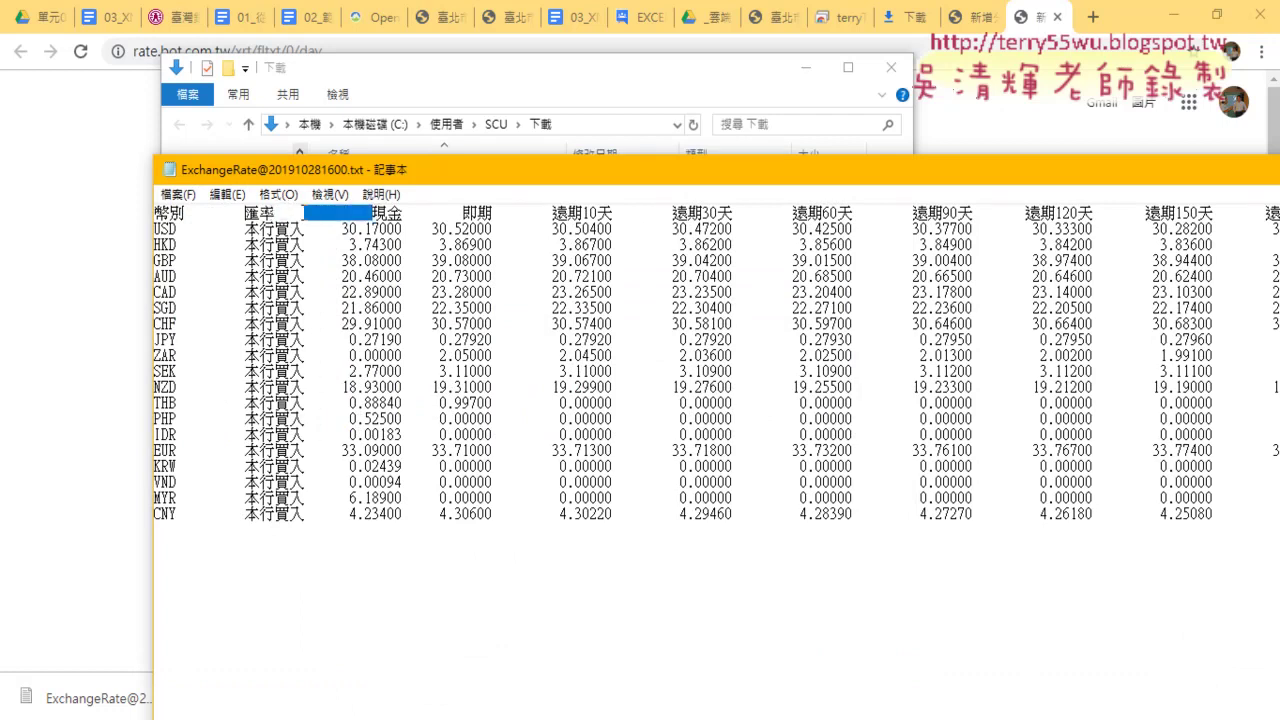
pyautogui.moveTo(273, 213); pyautogui.dragTo(297, 213)
pyautogui.doubleClick(172, 171)
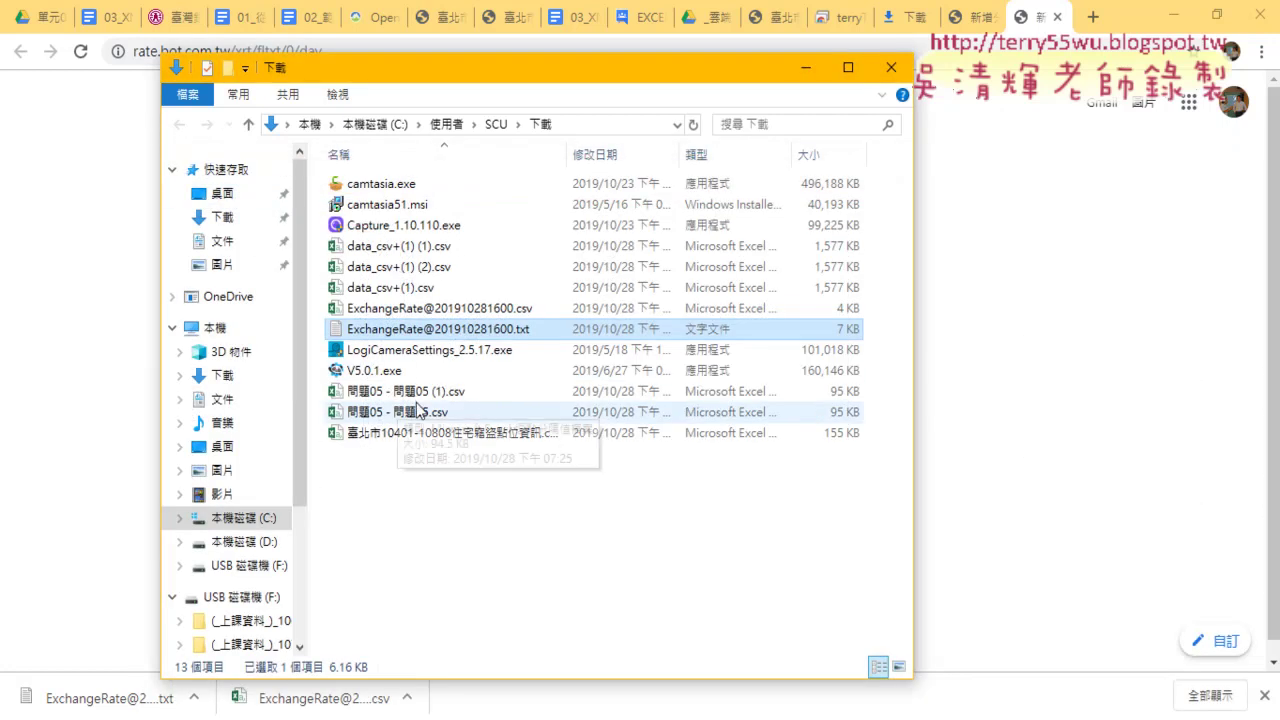
pyautogui.click(1088, 283)
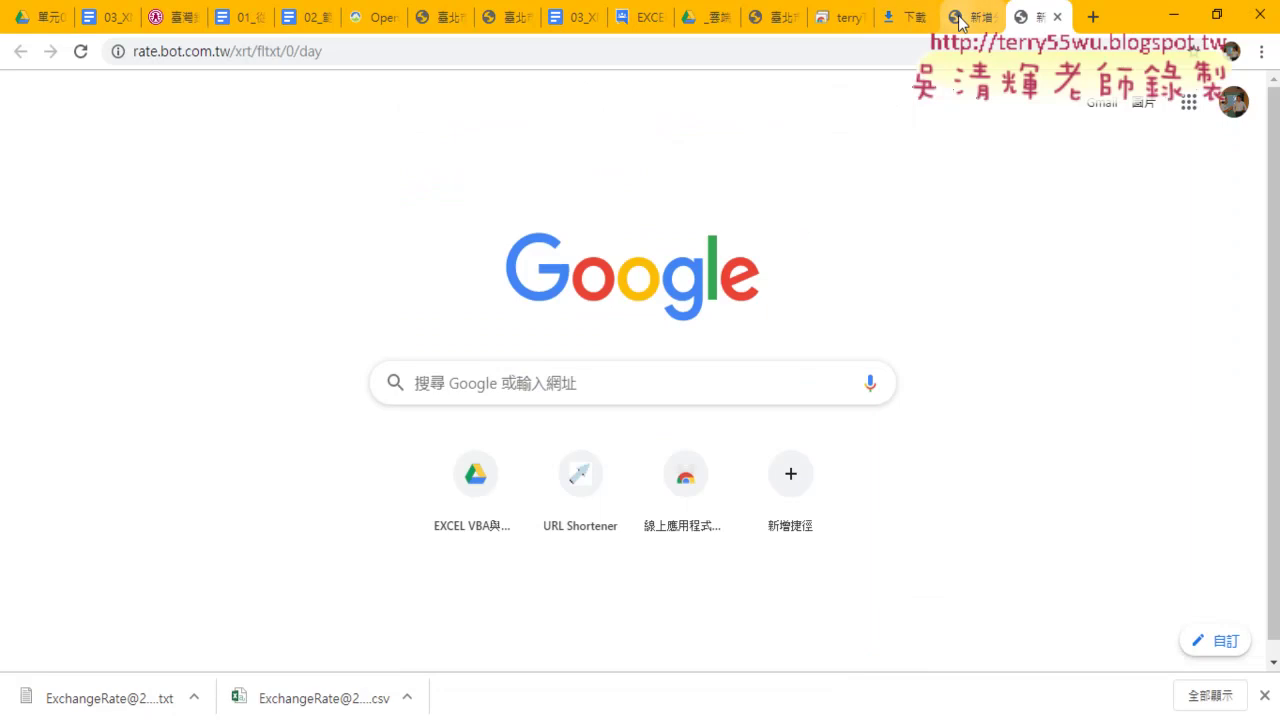
# Step: Copy the 下載 Excel (CSV) 檔 link and download the ExchangeRate CSV through it in a new tab
pyautogui.click(184, 18)
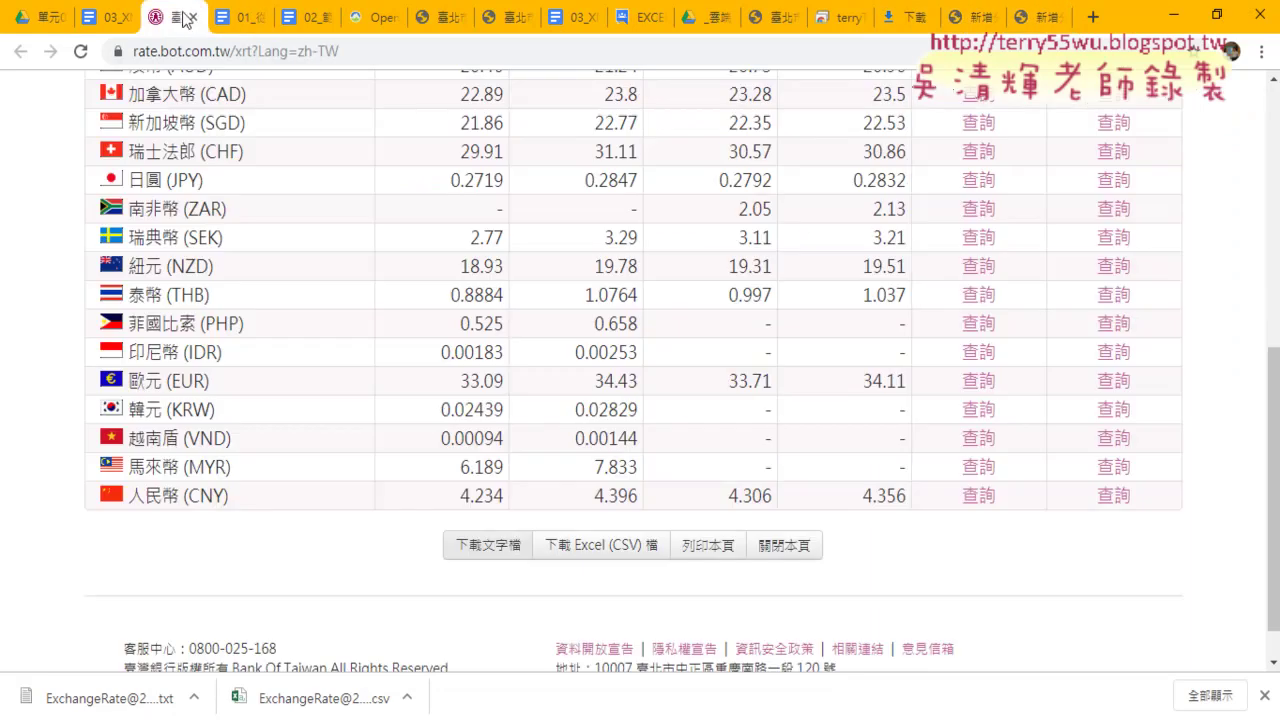
pyautogui.rightClick(613, 549)
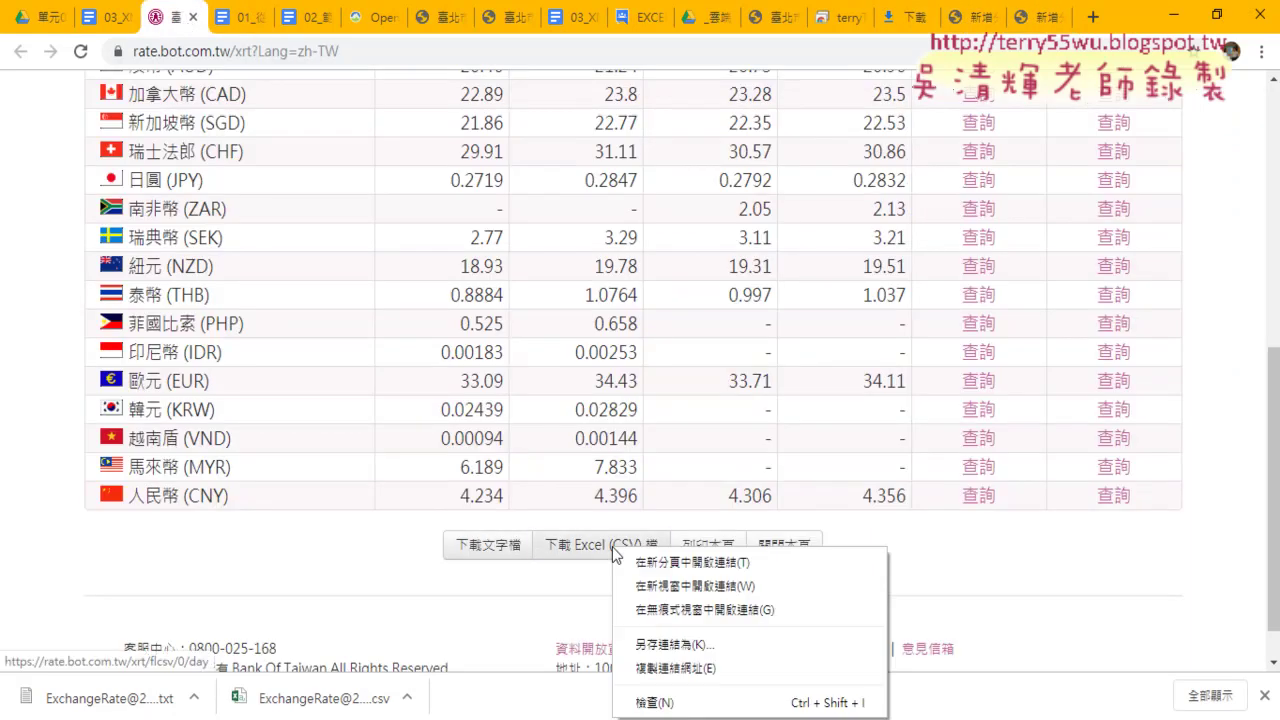
pyautogui.click(687, 668)
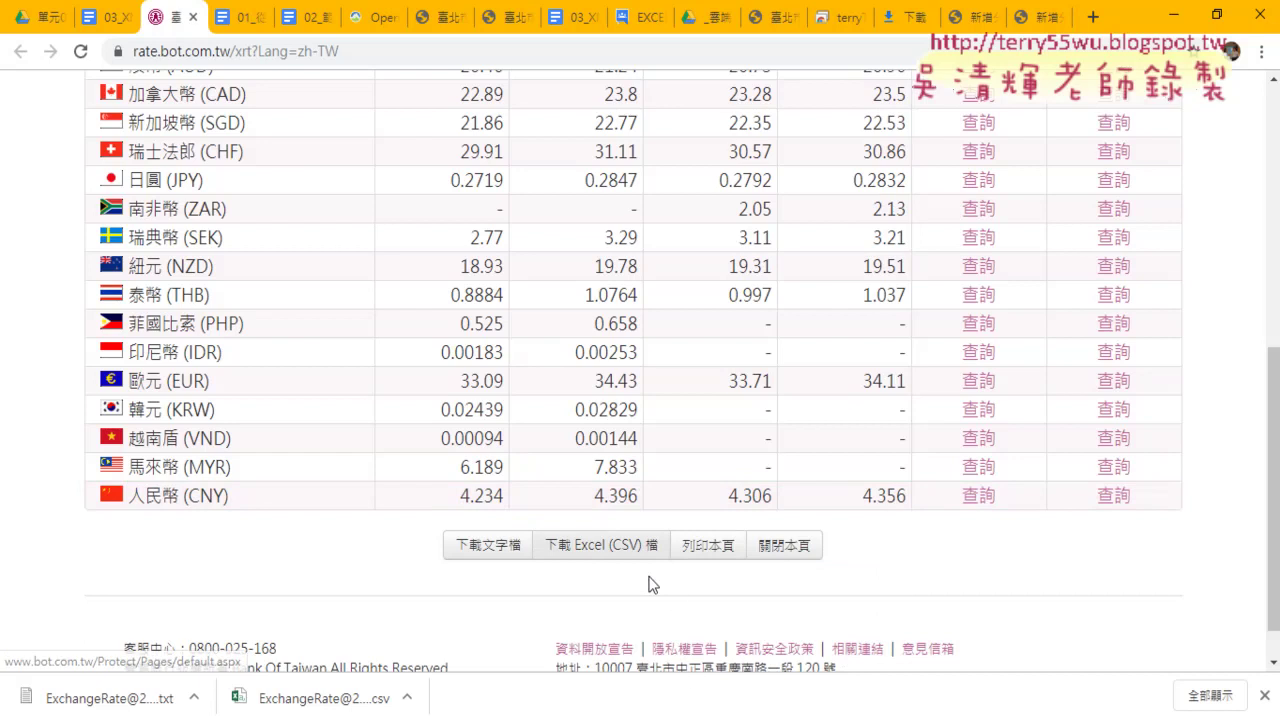
pyautogui.click(1091, 15)
pyautogui.rightClick(870, 50)
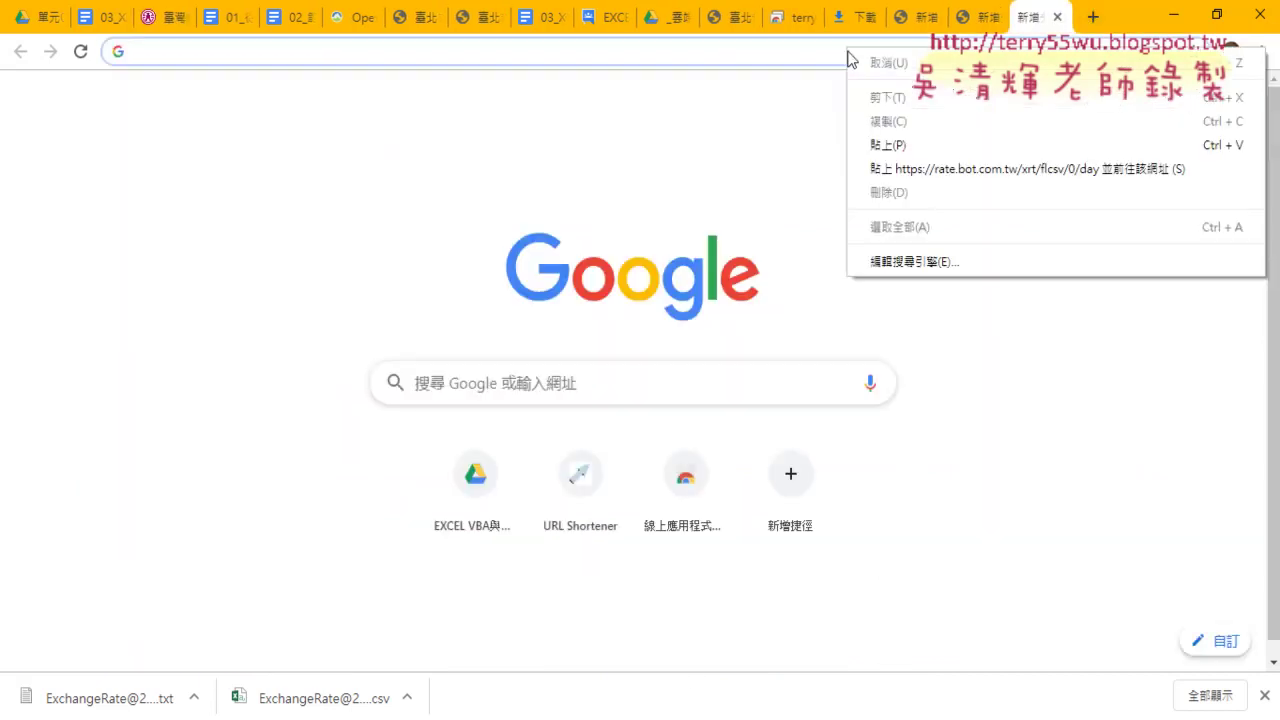
pyautogui.click(902, 170)
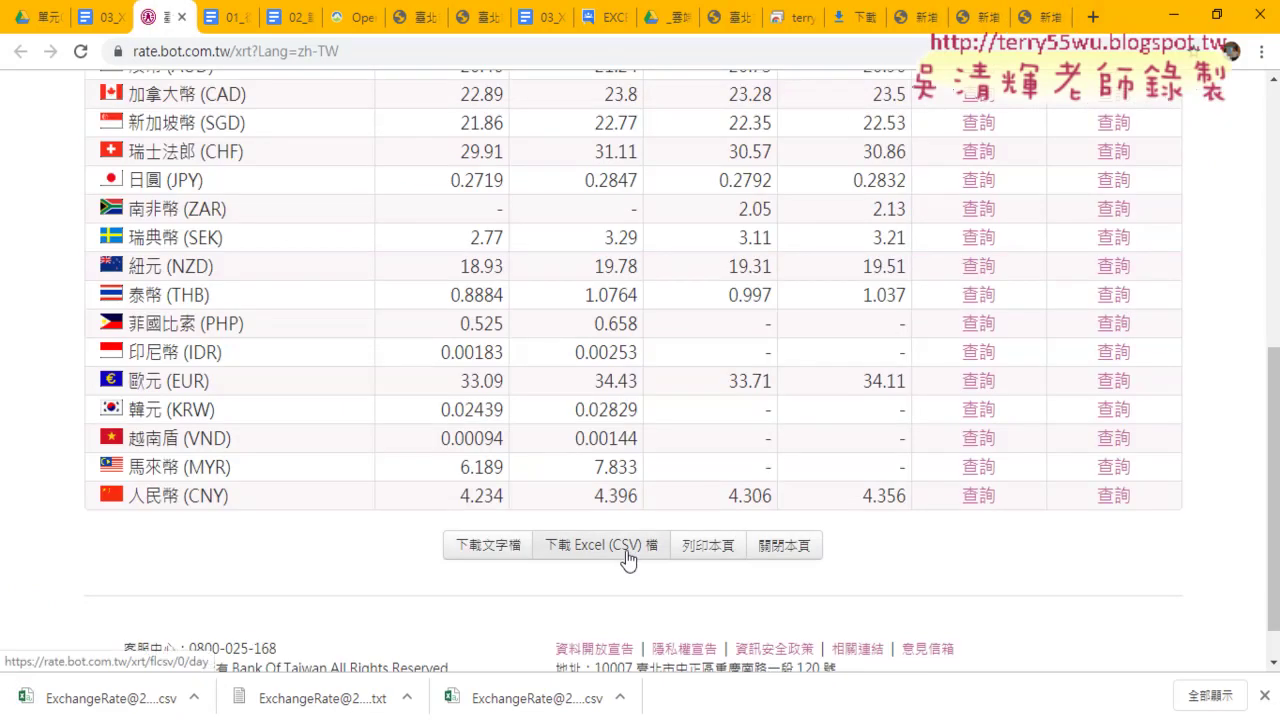
pyautogui.rightClick(627, 552)
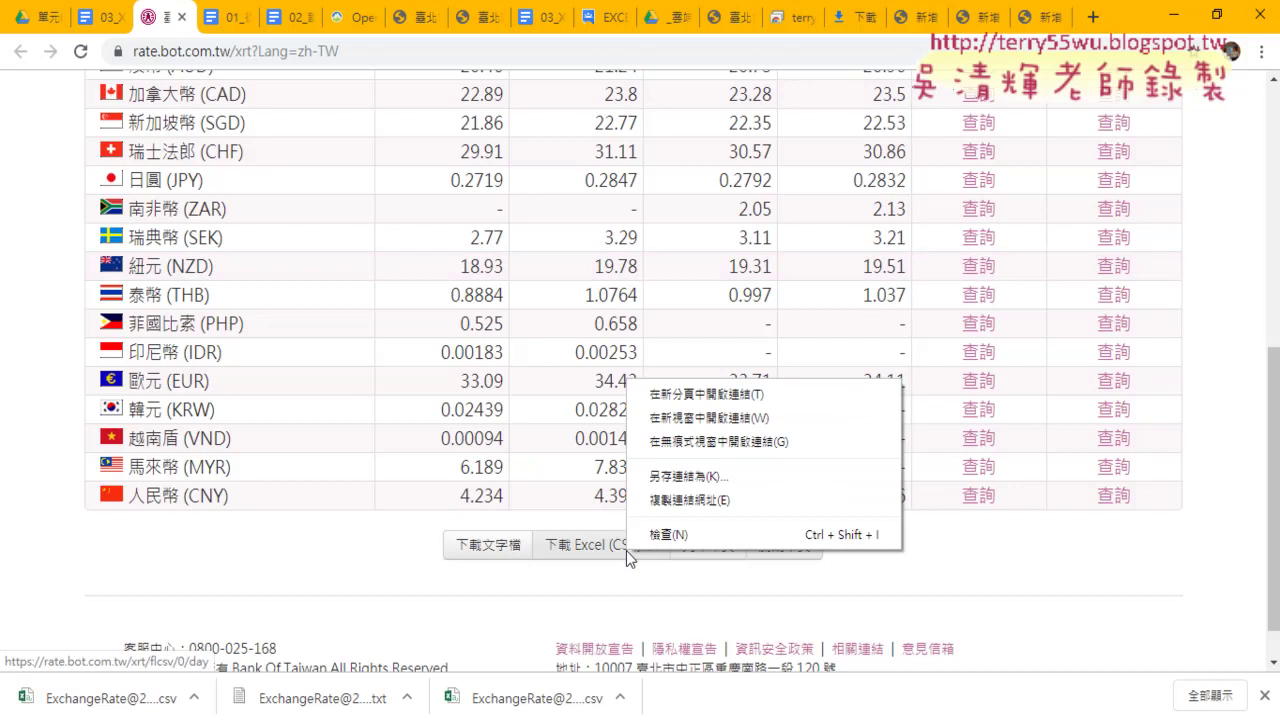
pyautogui.click(652, 533)
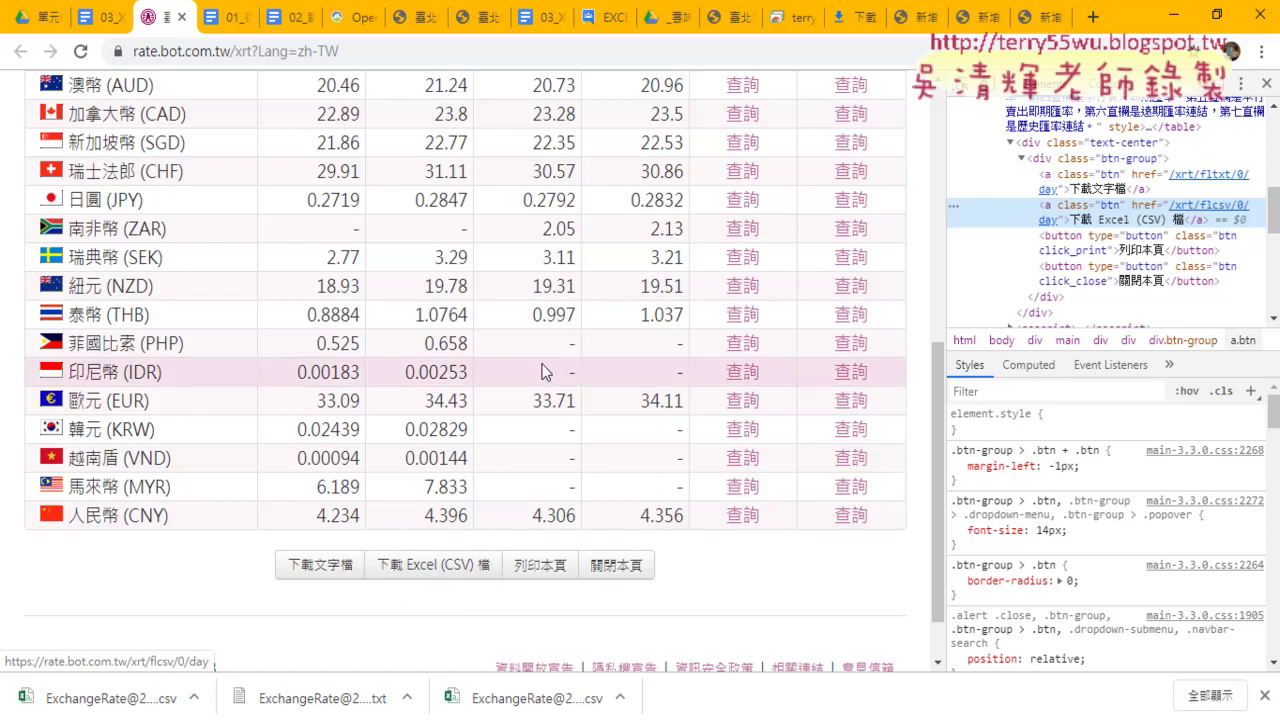
pyautogui.scroll(1, 600, 350)
pyautogui.click(1267, 83)
pyautogui.scroll(3, 840, 246)
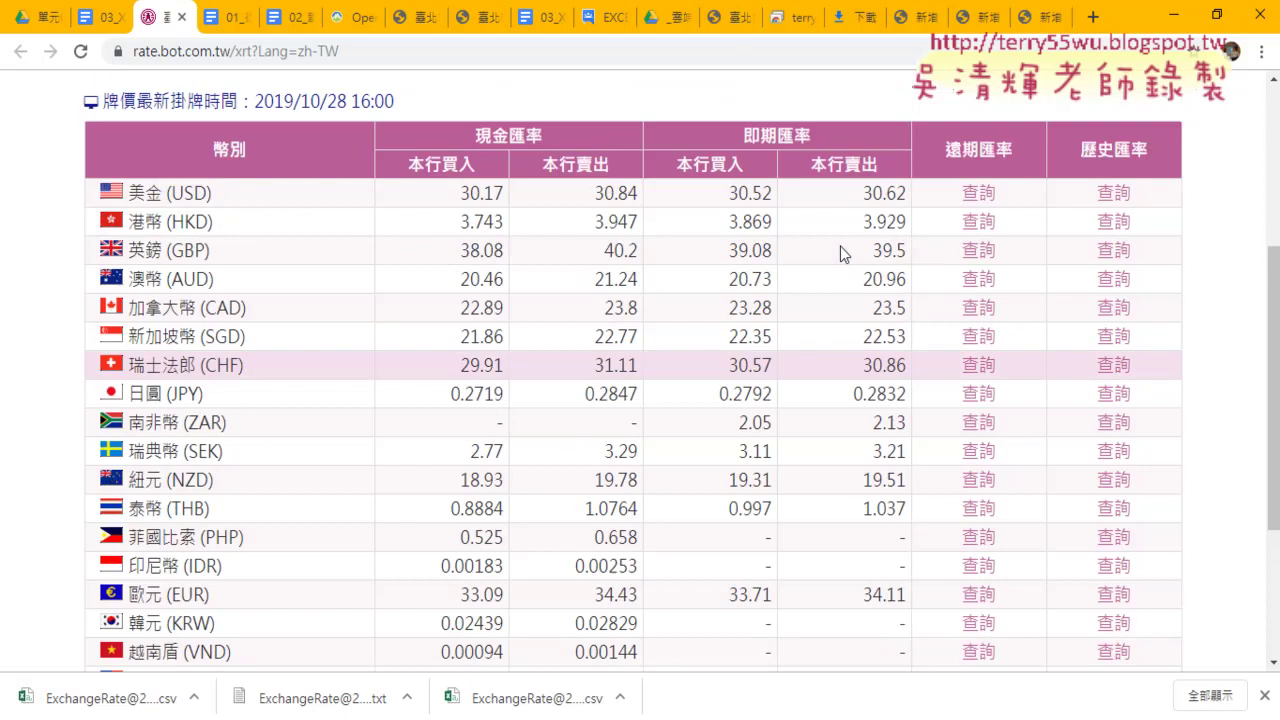
pyautogui.scroll(-1, 503, 333)
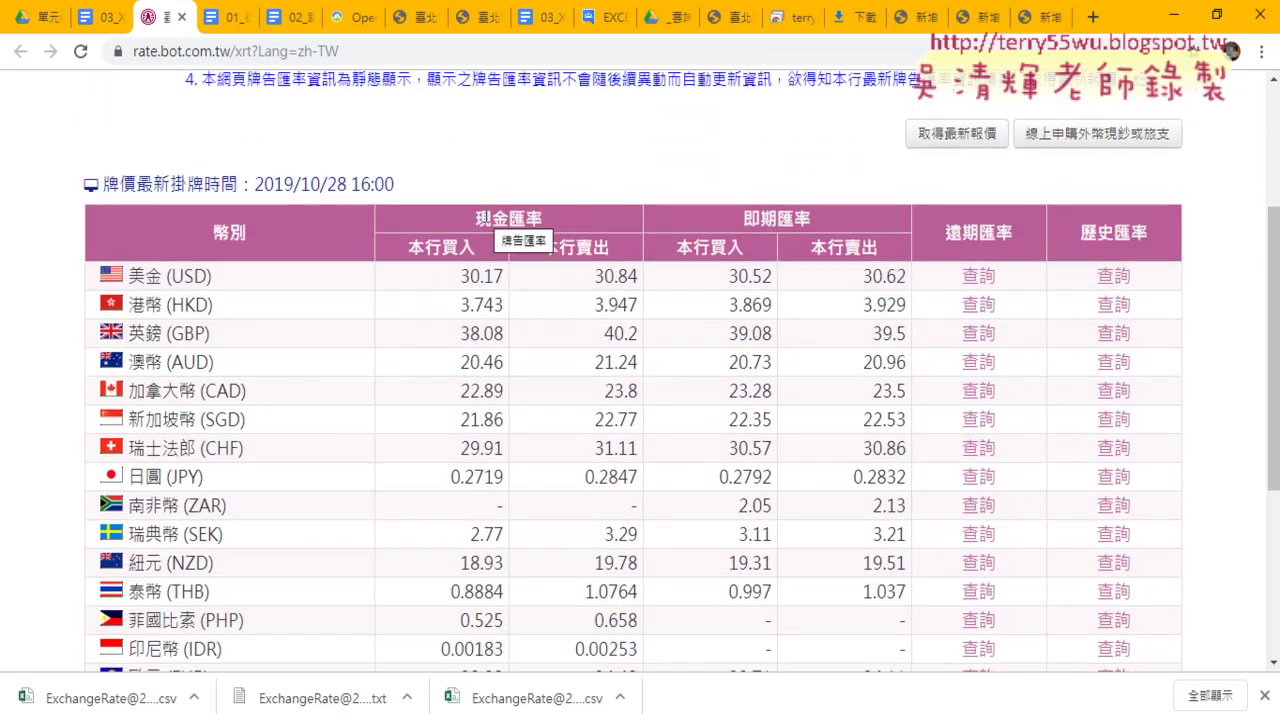
pyautogui.moveTo(476, 218); pyautogui.dragTo(541, 218)
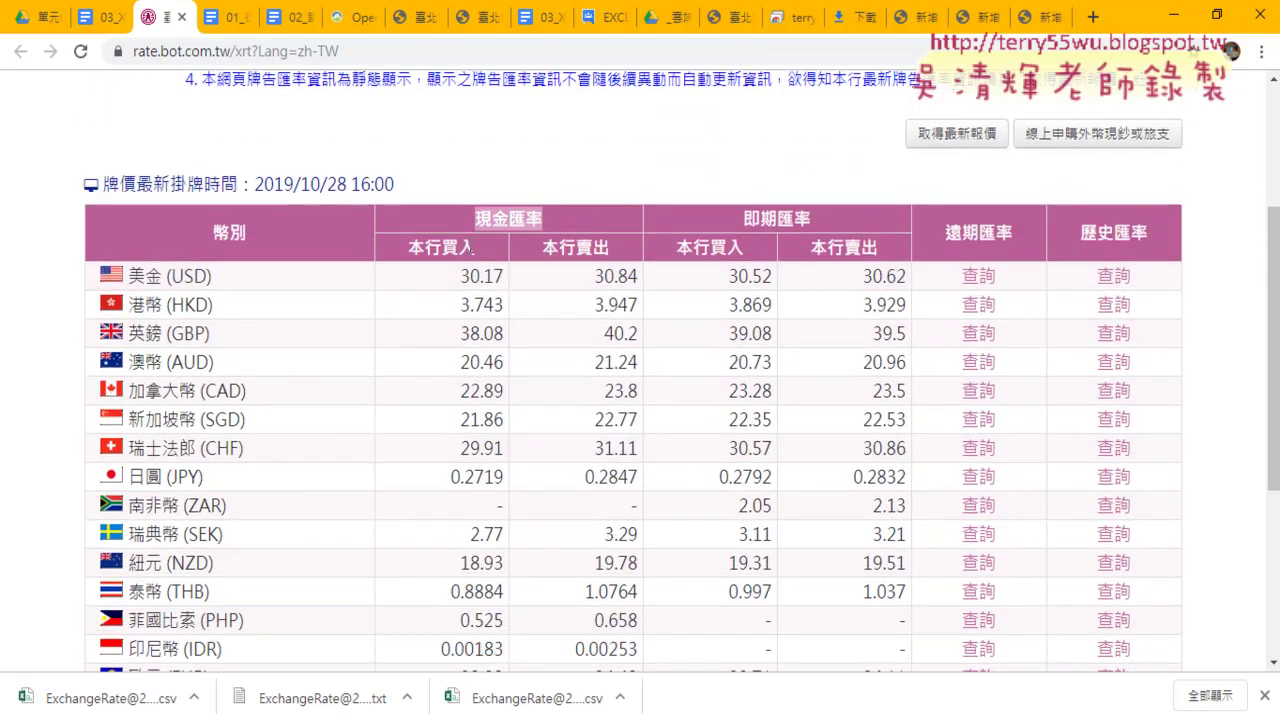
pyautogui.moveTo(743, 218); pyautogui.dragTo(793, 218)
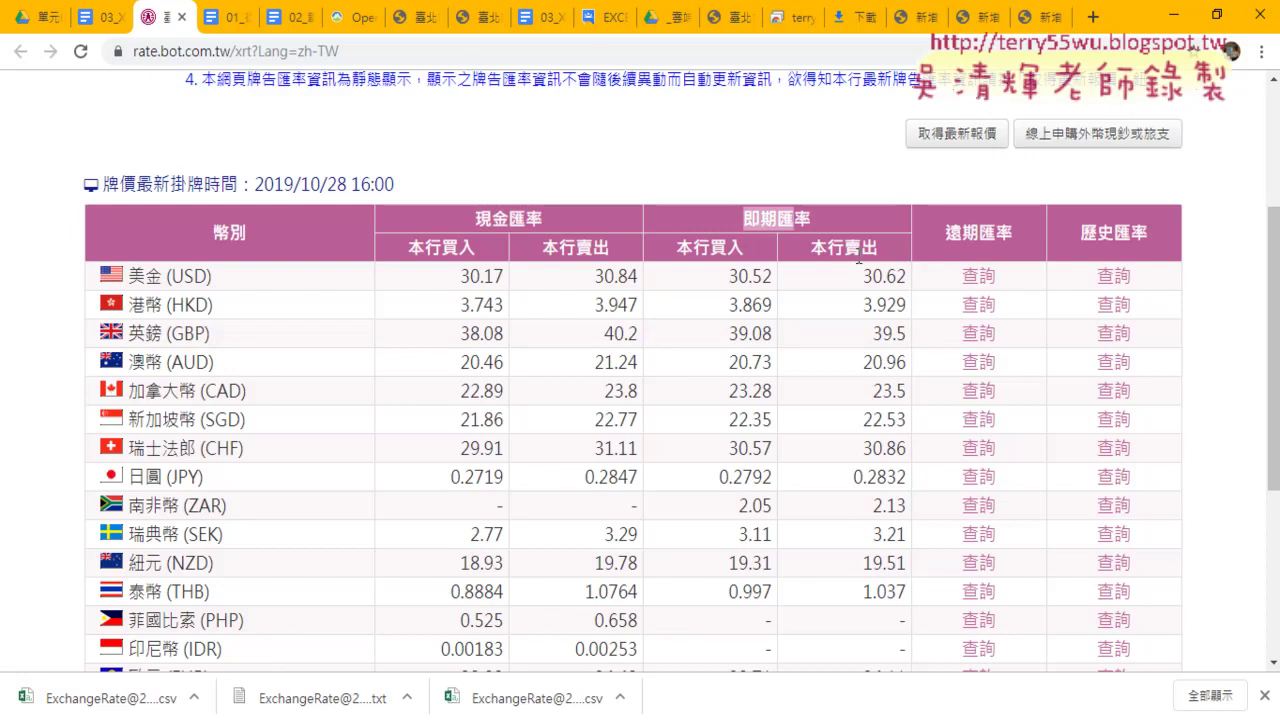
pyautogui.scroll(-1, 211, 470)
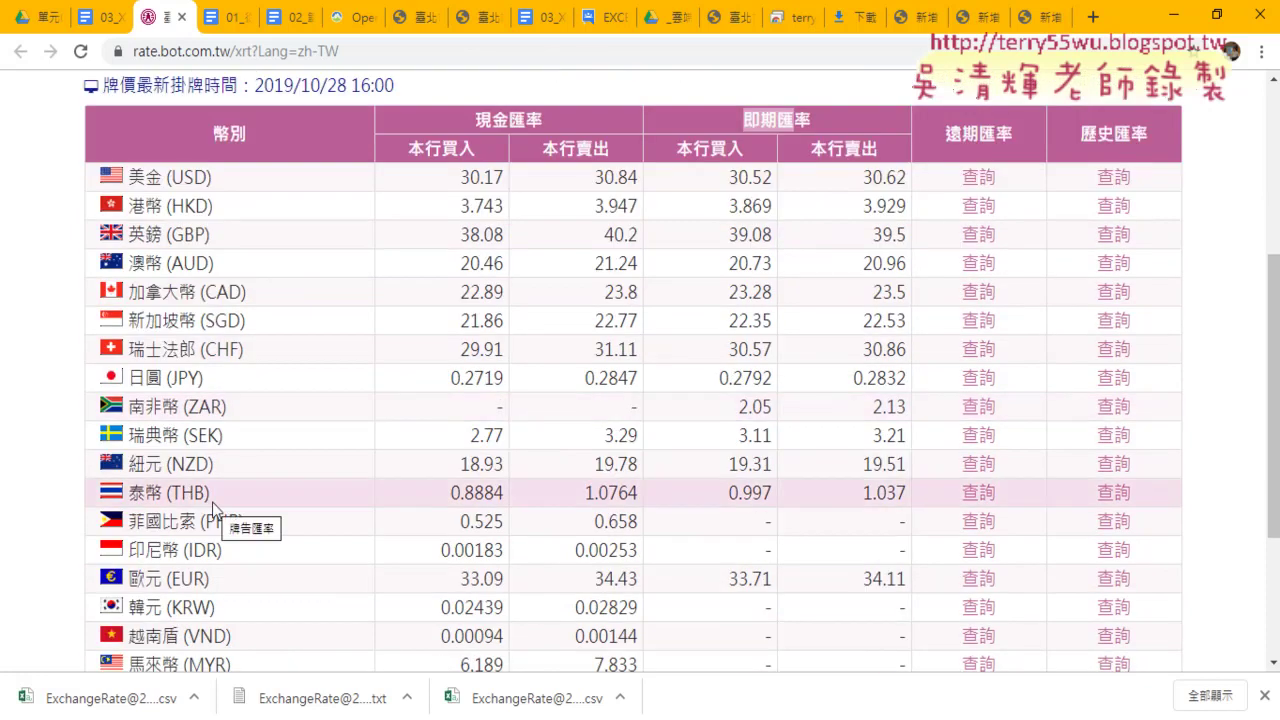
pyautogui.scroll(-2, 211, 505)
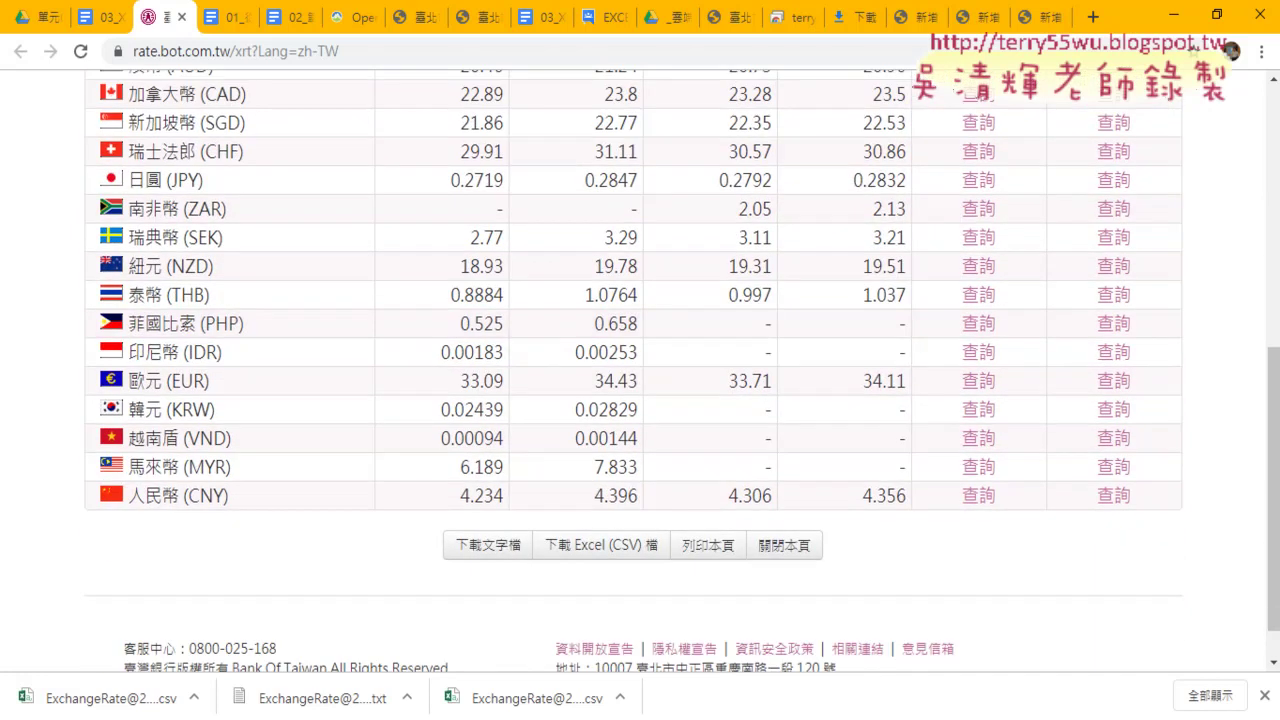
# Step: Switch to XMLHTTP台銀外匯.xlsx in Excel and add the blank sheet 工作表1
pyautogui.click(400, 630)
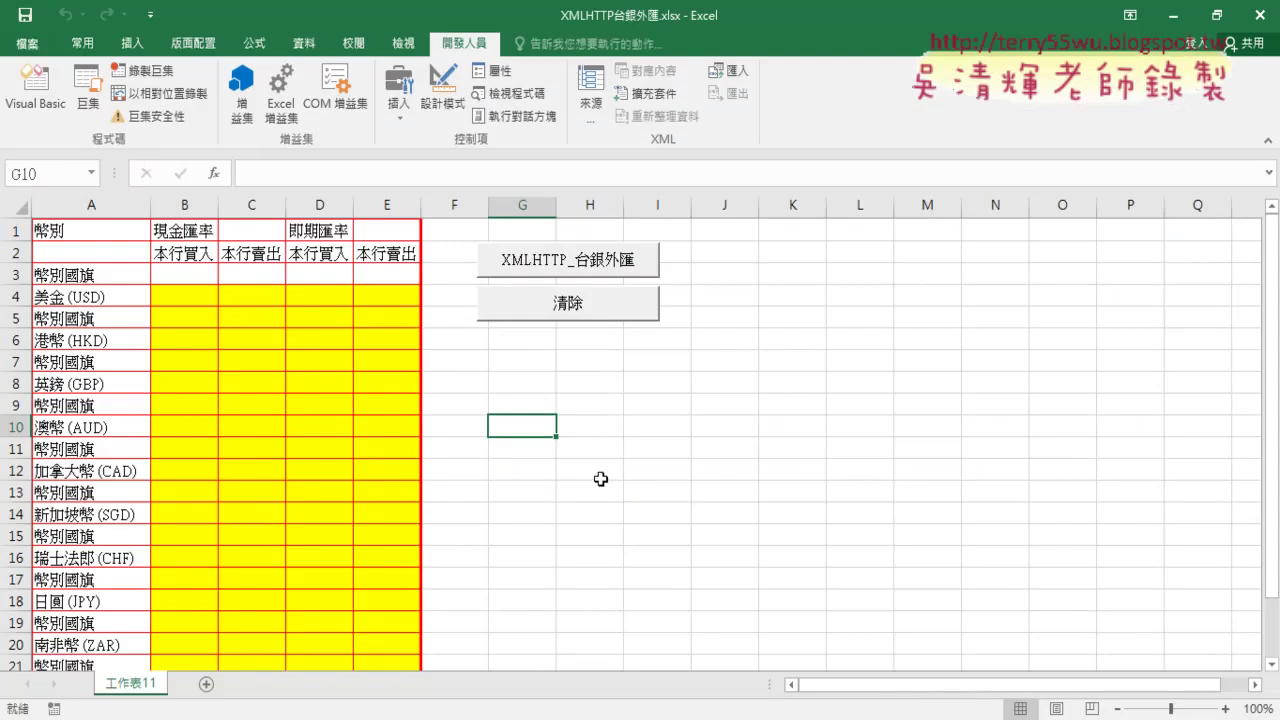
pyautogui.click(209, 686)
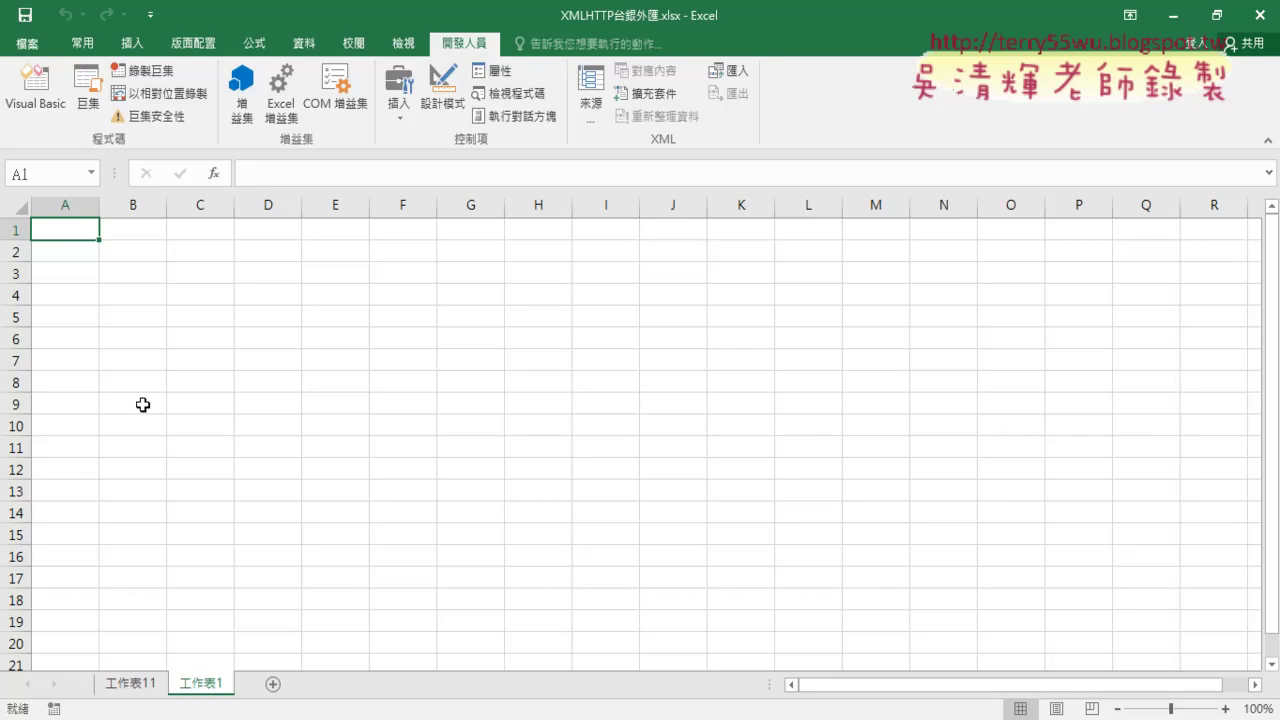
# Step: Highlight the macro's CSV URL, code page 65001 and column-type array, then open the downloaded CSV
pyautogui.hotkey('alt', 'Tab')
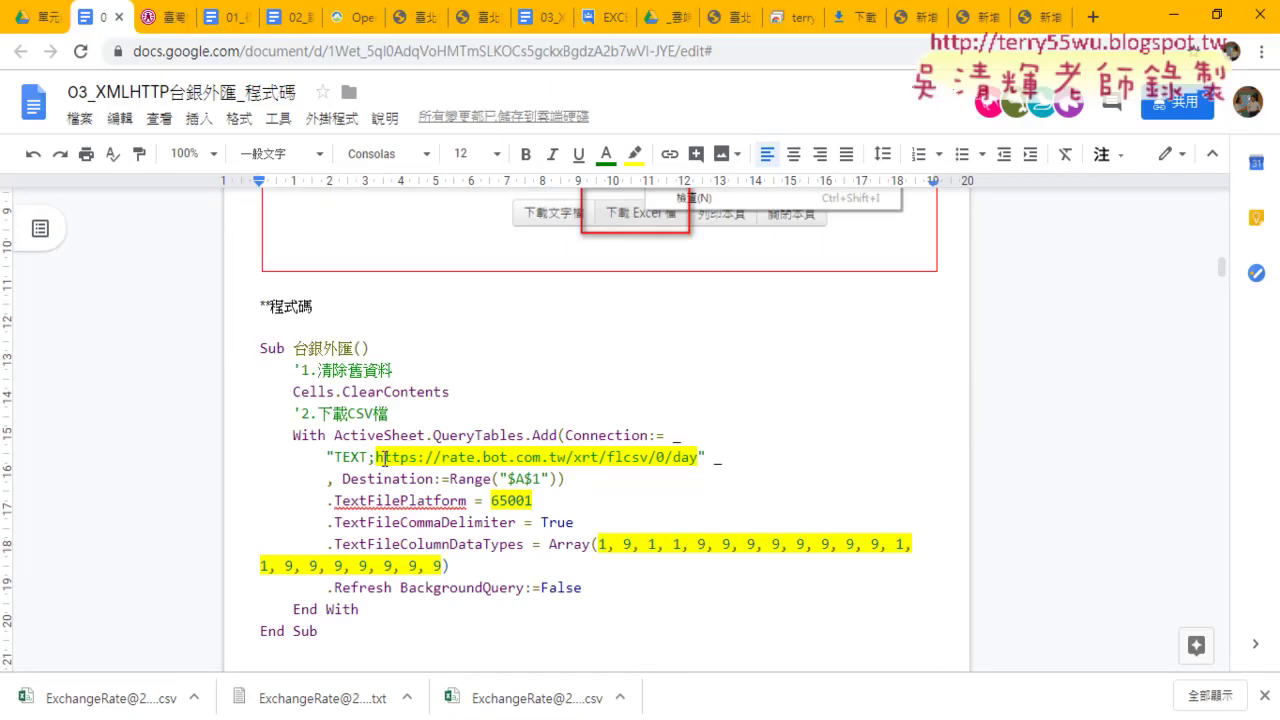
pyautogui.moveTo(375, 457); pyautogui.dragTo(698, 460)
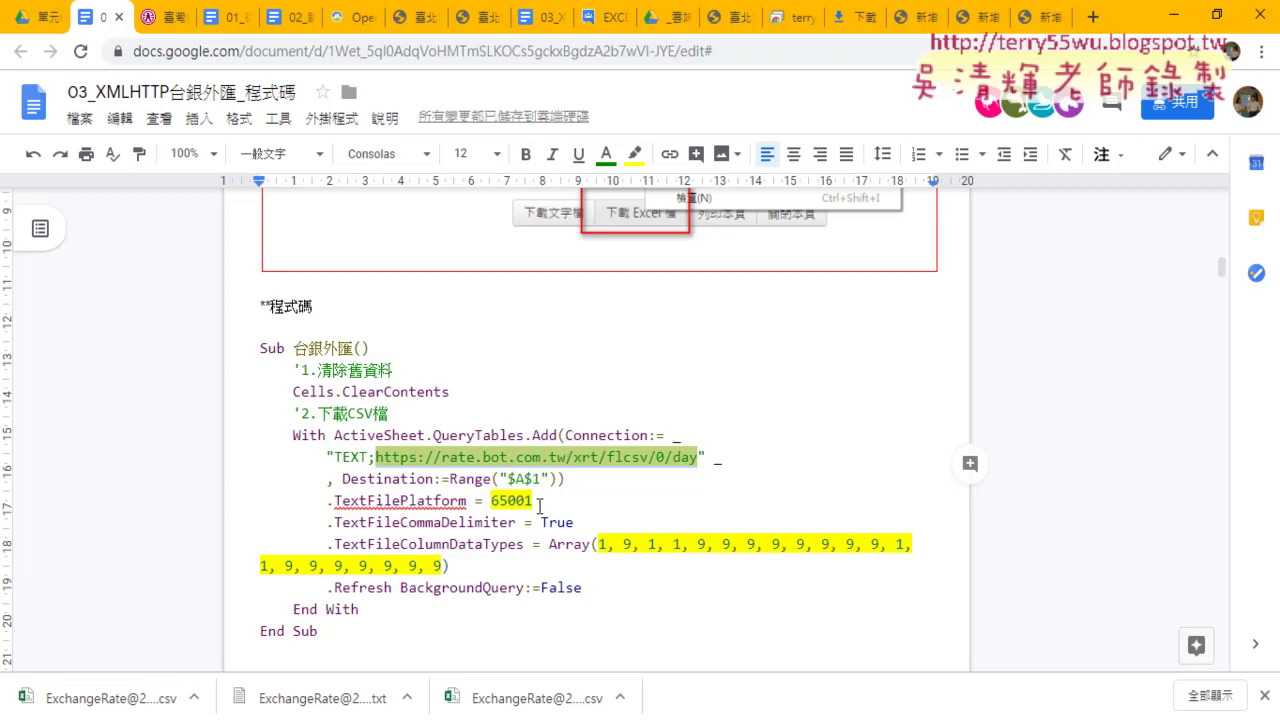
pyautogui.moveTo(536, 500); pyautogui.dragTo(491, 498)
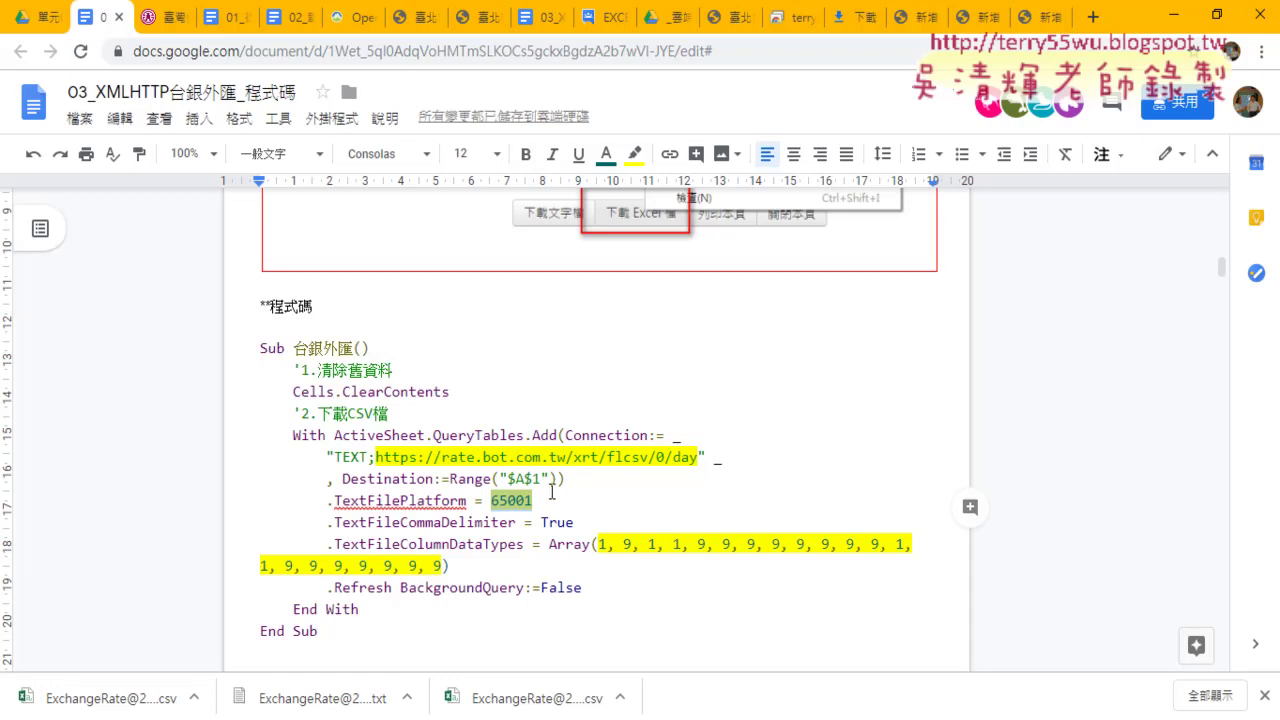
pyautogui.moveTo(601, 544)
pyautogui.mouseDown()
pyautogui.moveTo(904, 560)
pyautogui.moveTo(443, 566)
pyautogui.mouseUp()
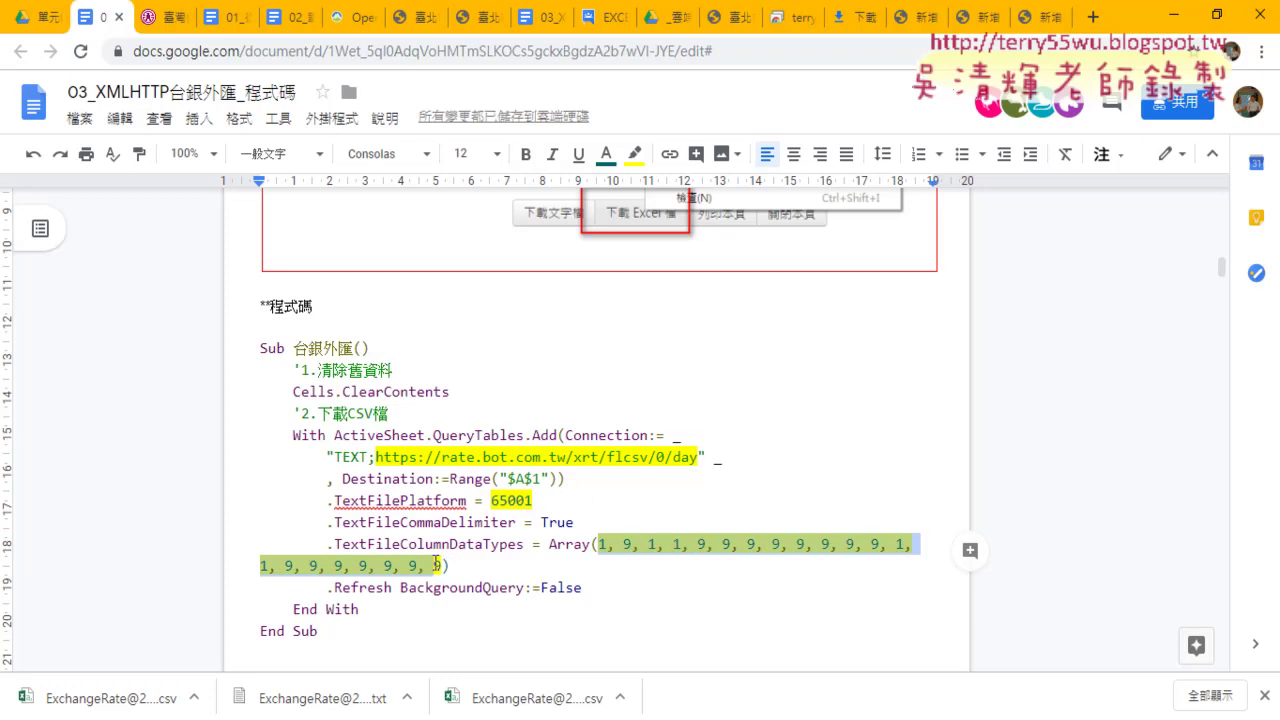
pyautogui.click(605, 546)
pyautogui.moveTo(614, 546); pyautogui.dragTo(629, 544)
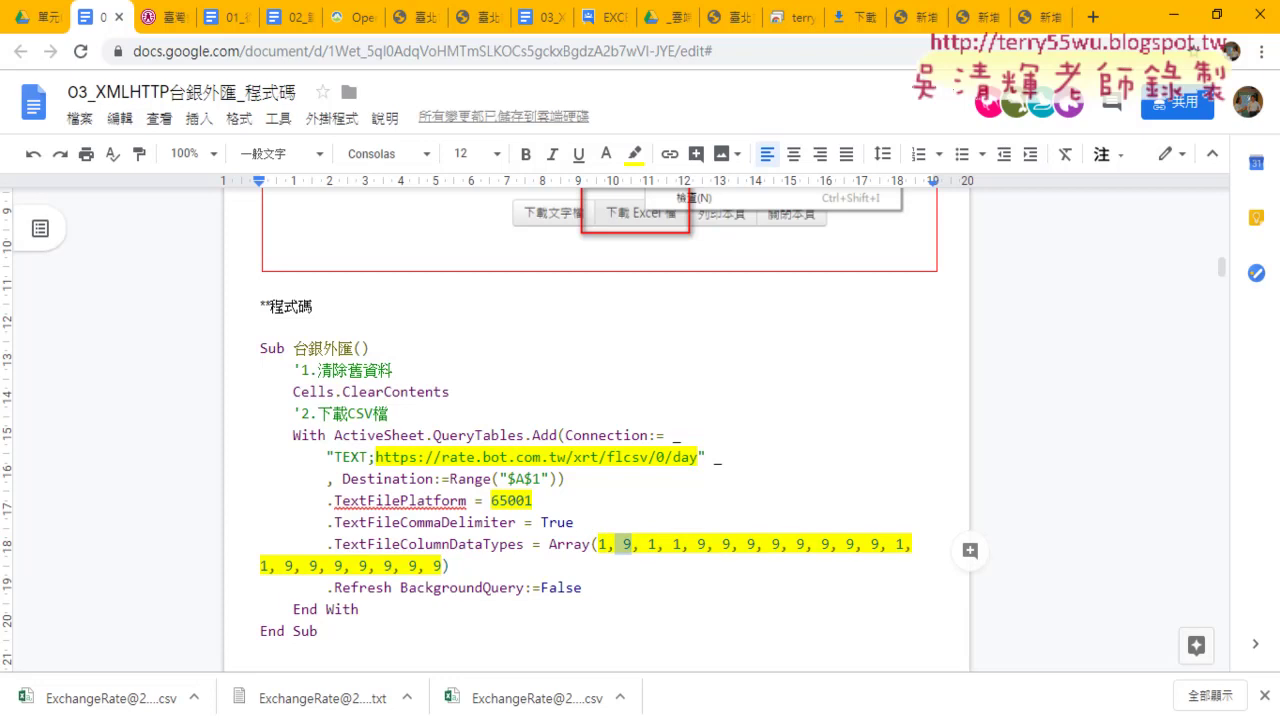
pyautogui.click(194, 697)
pyautogui.click(239, 571)
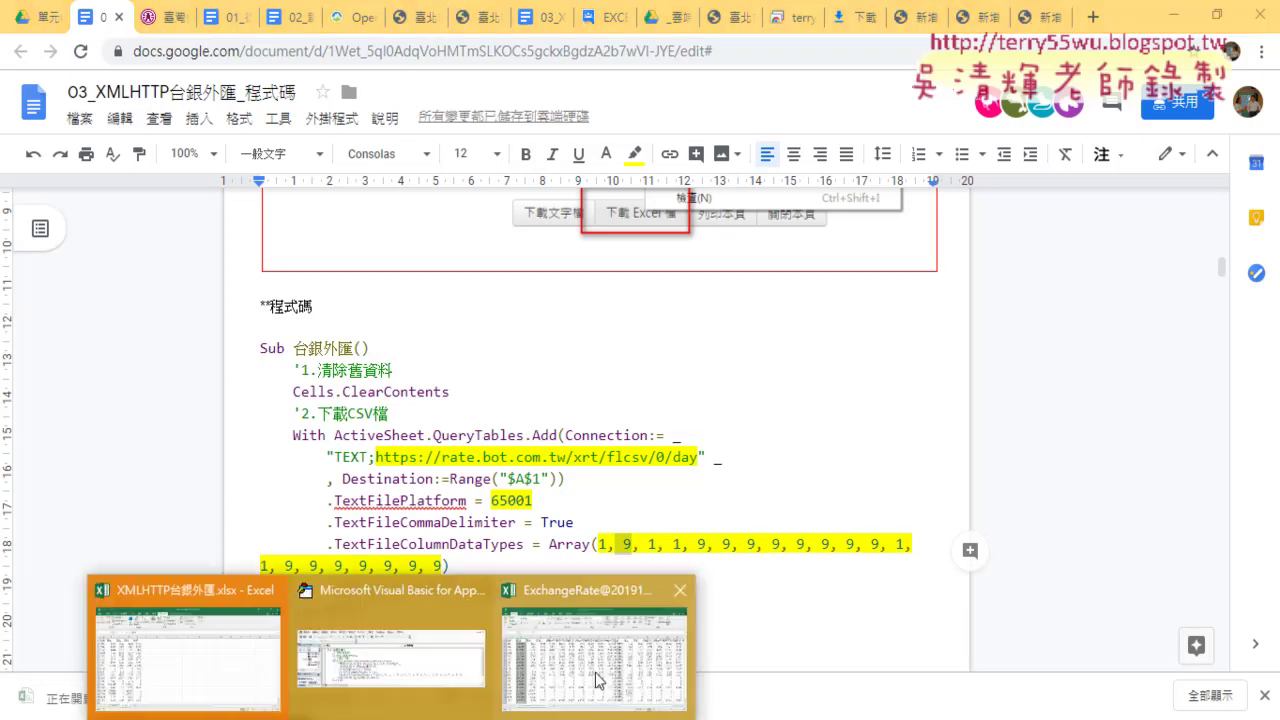
# Step: Reopen the exchange-rate CSV, select its 幣別, 匯率, 現金 and 即期 columns to compare, then minimize it
pyautogui.click(180, 640)
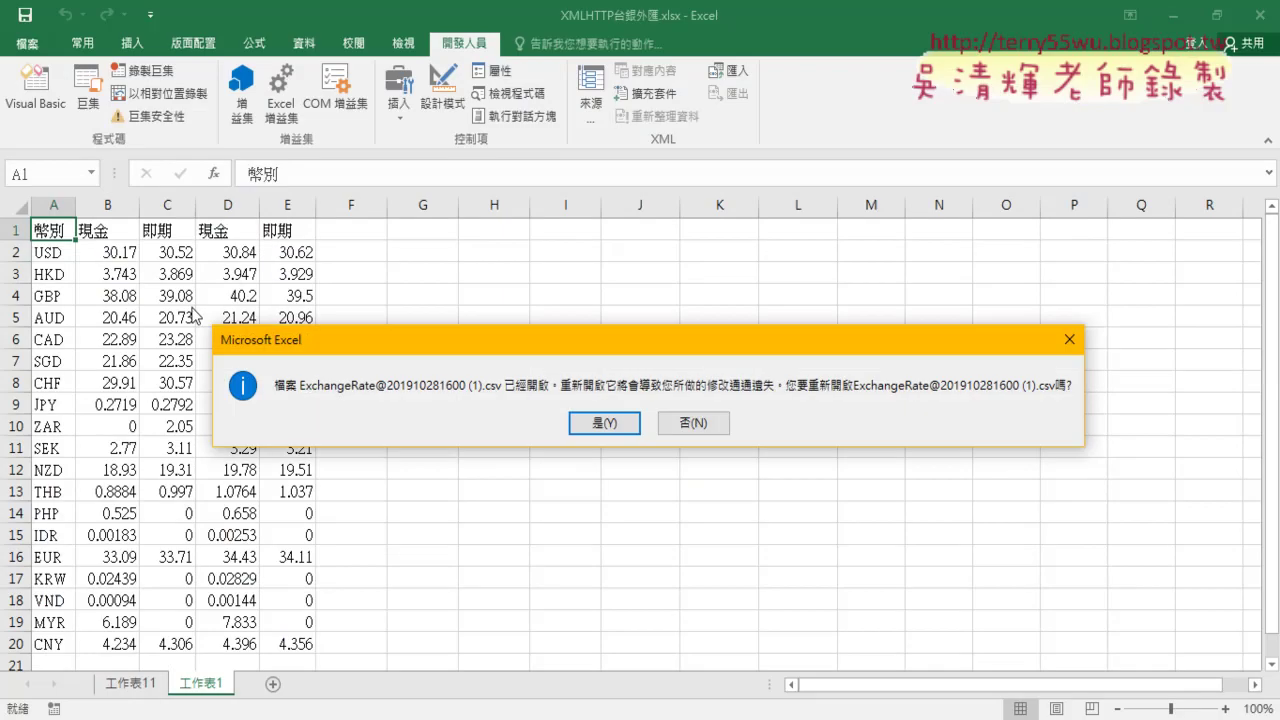
pyautogui.click(626, 430)
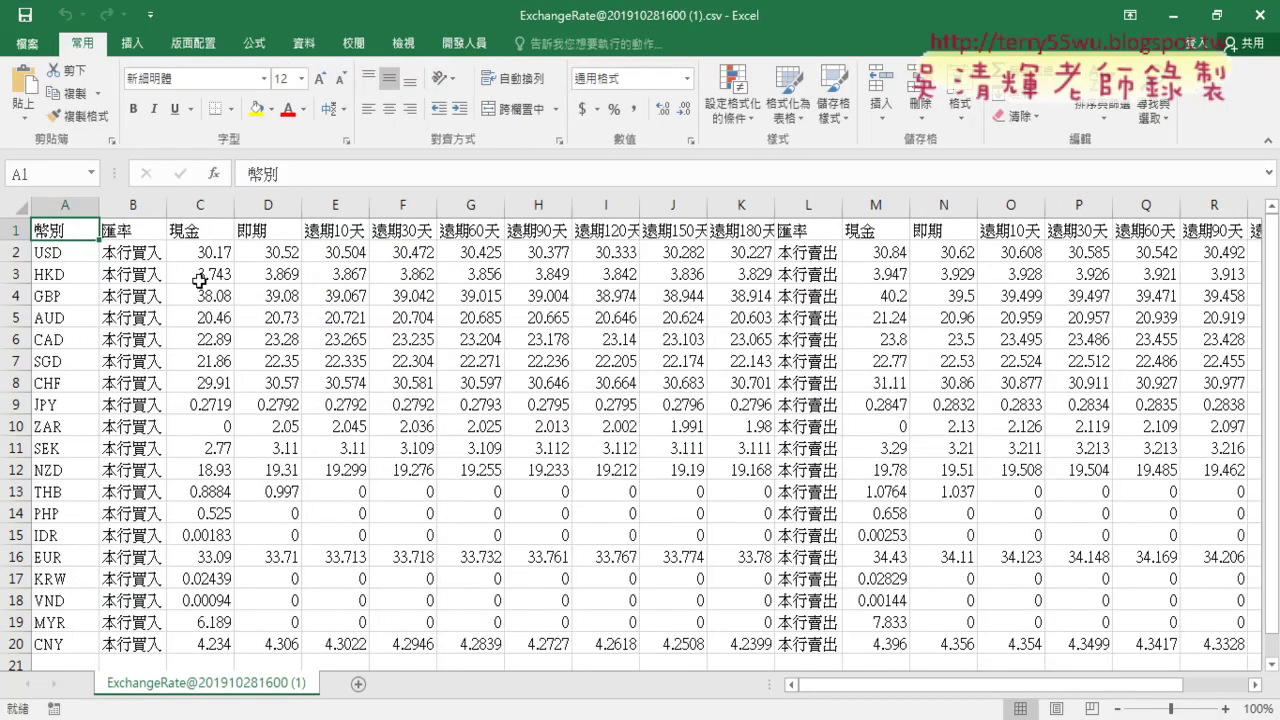
pyautogui.click(68, 203)
pyautogui.click(136, 208)
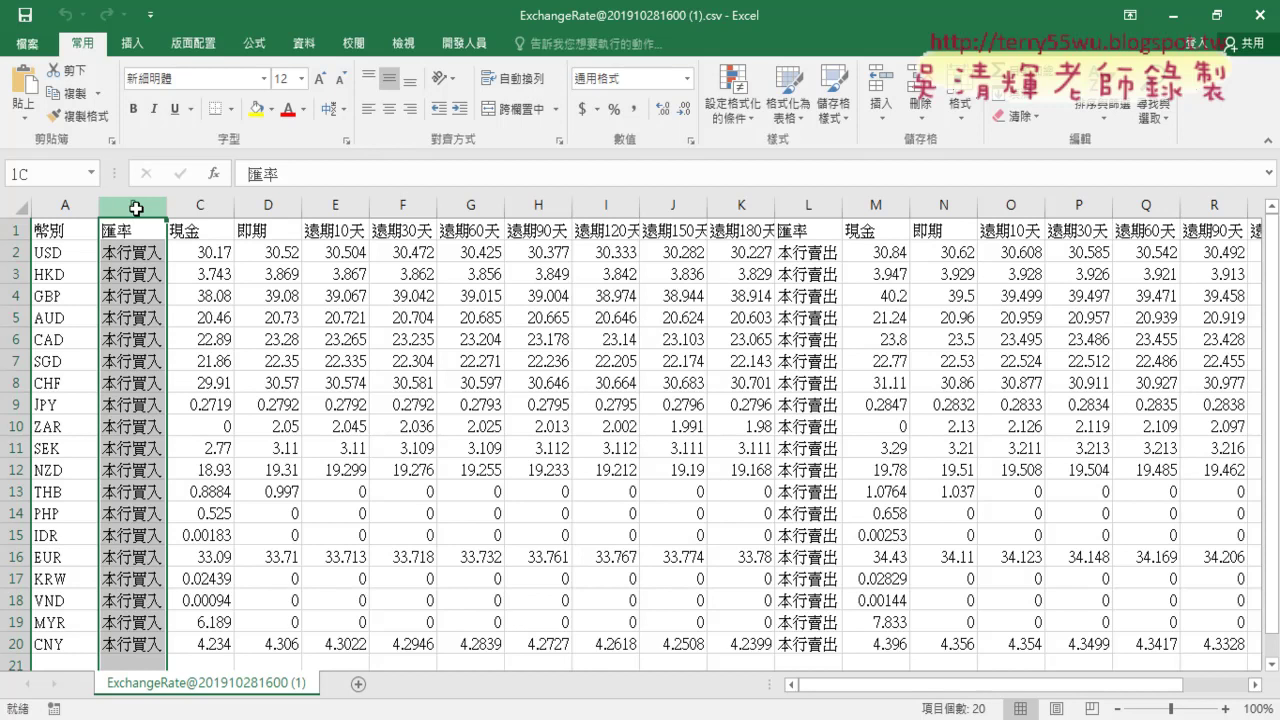
pyautogui.moveTo(195, 208); pyautogui.dragTo(1080, 205)
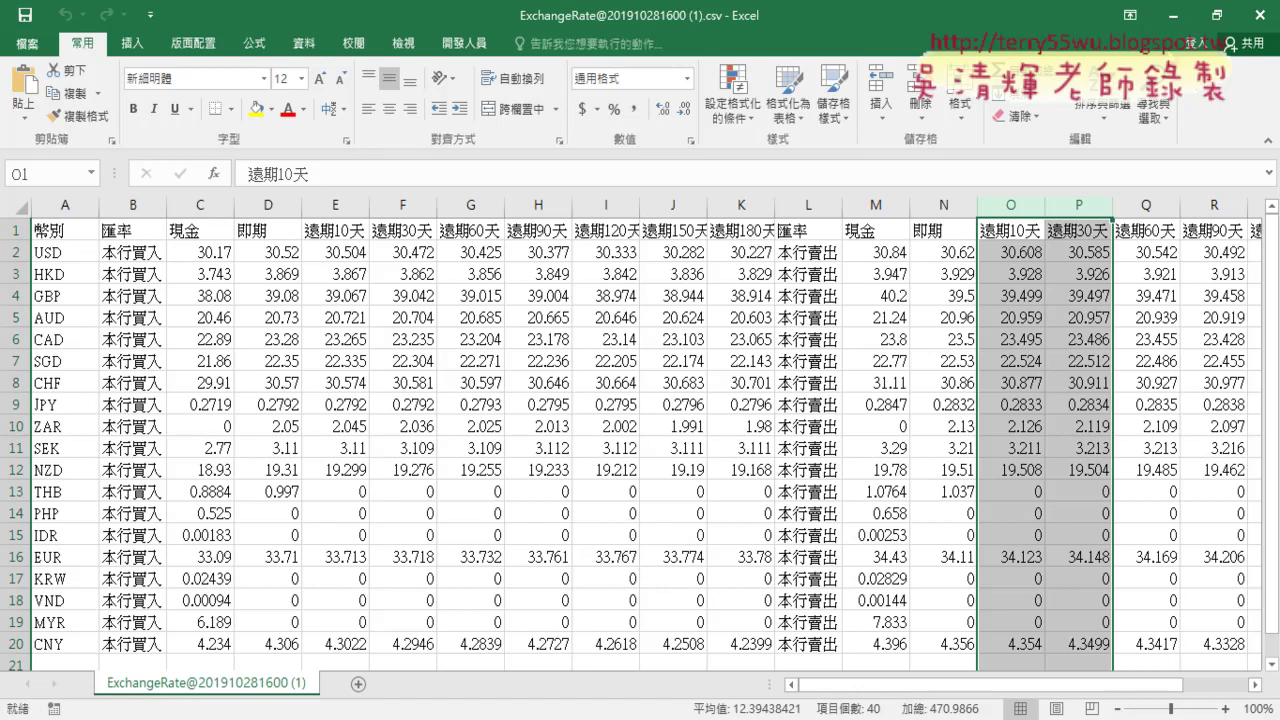
pyautogui.click(1176, 22)
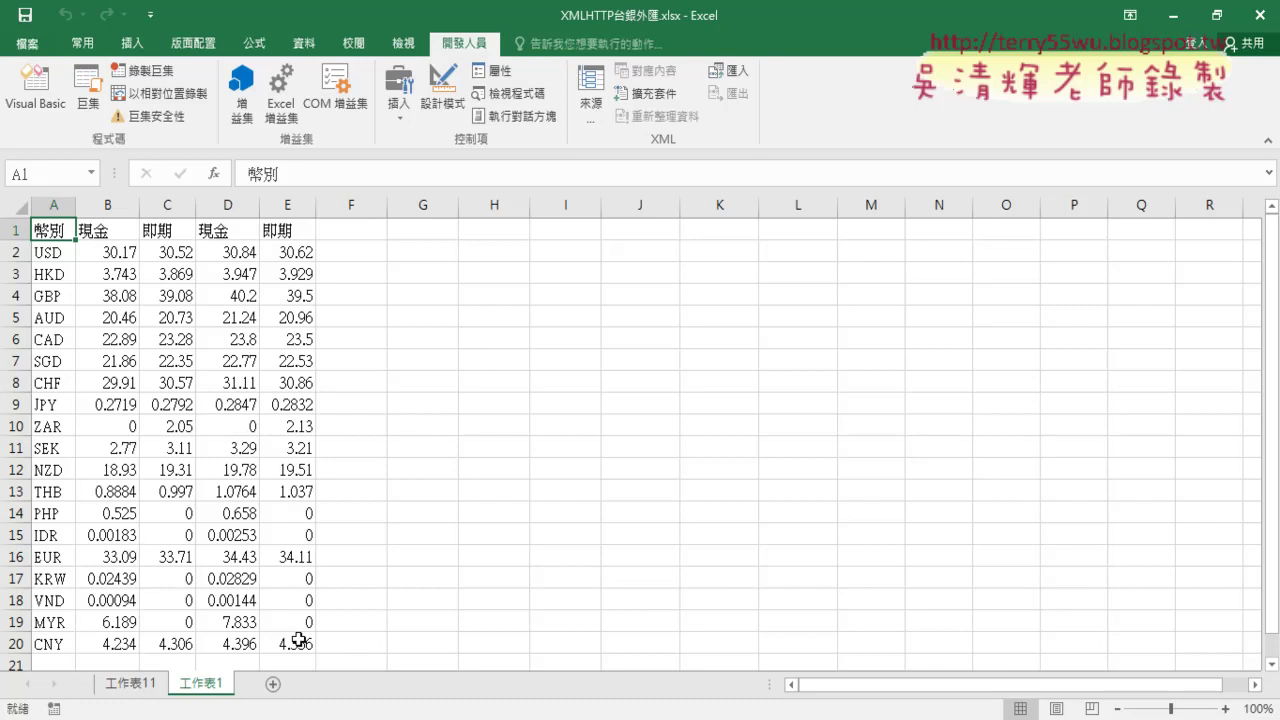
# Step: Add sheet 工作表2 and run the 台銀外匯 macro from the VBA editor to import the 19-currency rates
pyautogui.click(272, 683)
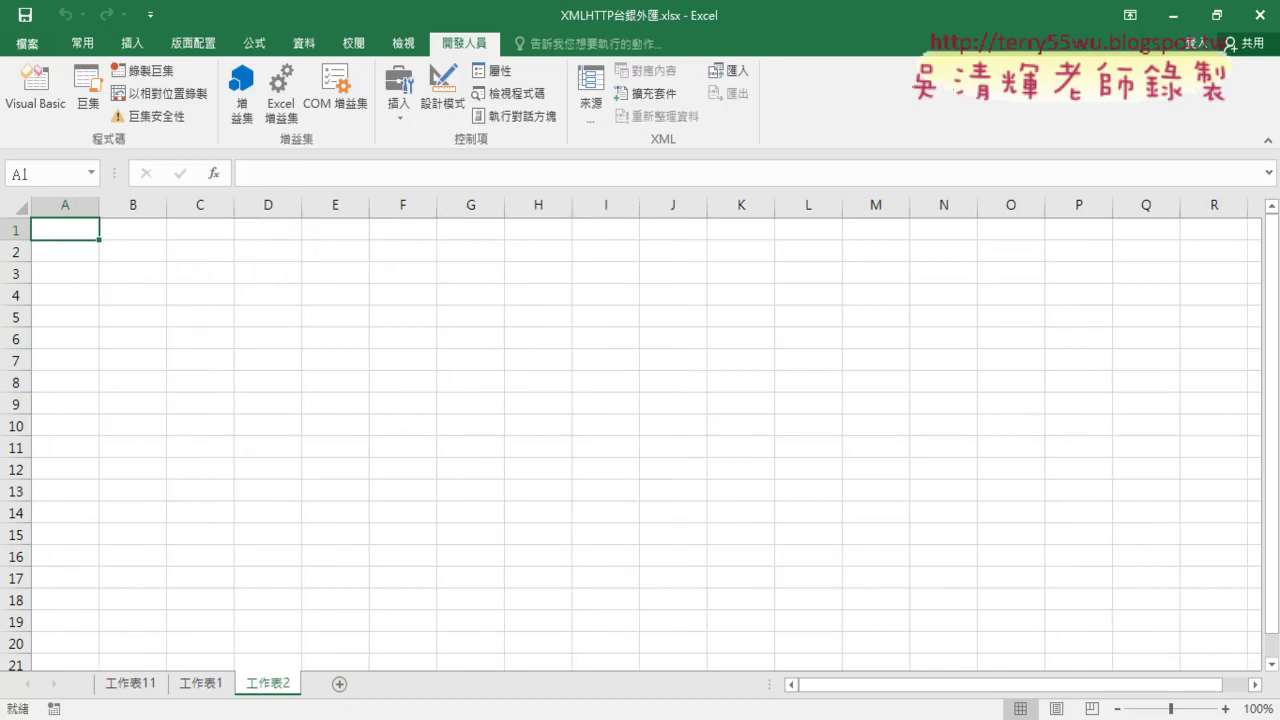
pyautogui.moveTo(390, 715)
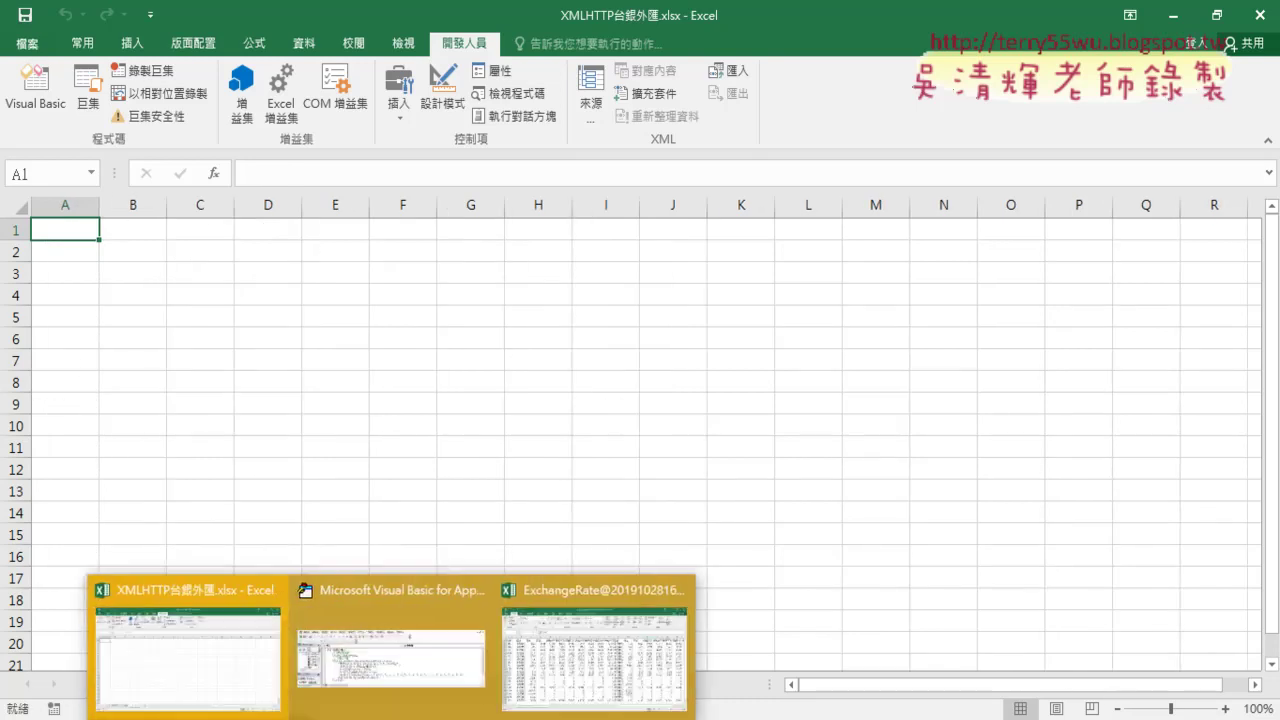
pyautogui.click(372, 660)
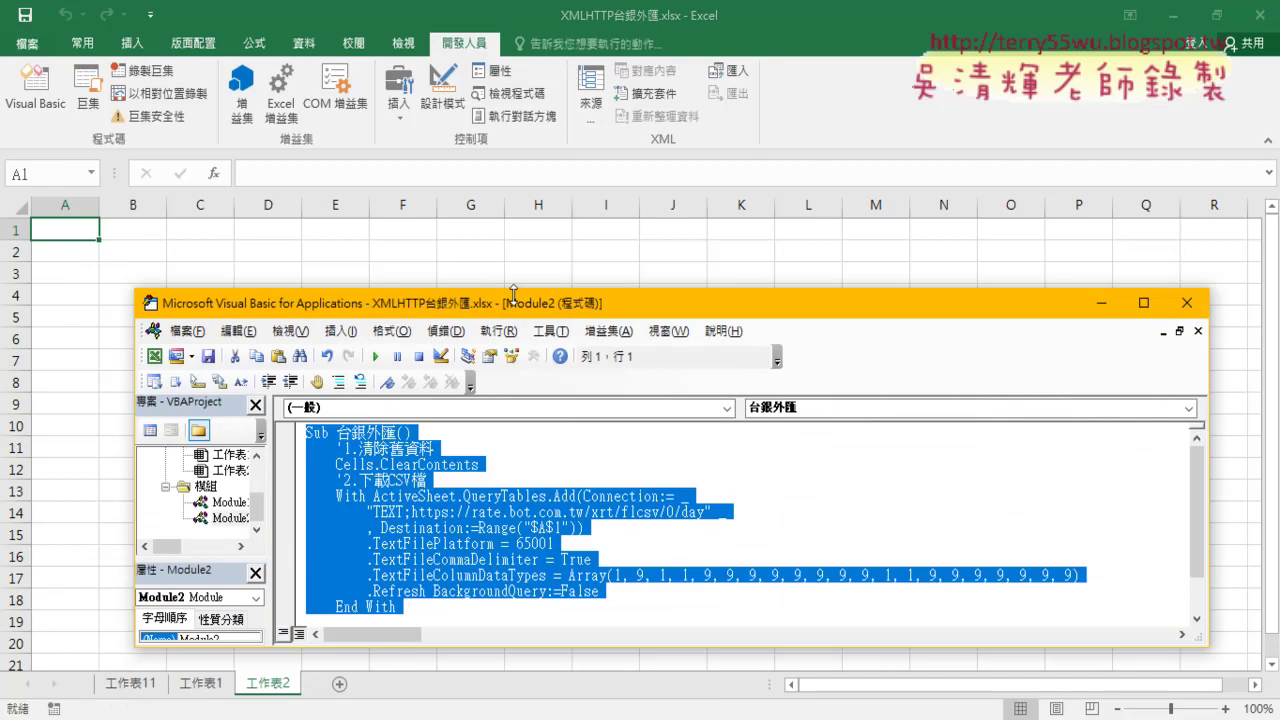
pyautogui.moveTo(511, 311); pyautogui.dragTo(672, 111)
pyautogui.click(587, 375)
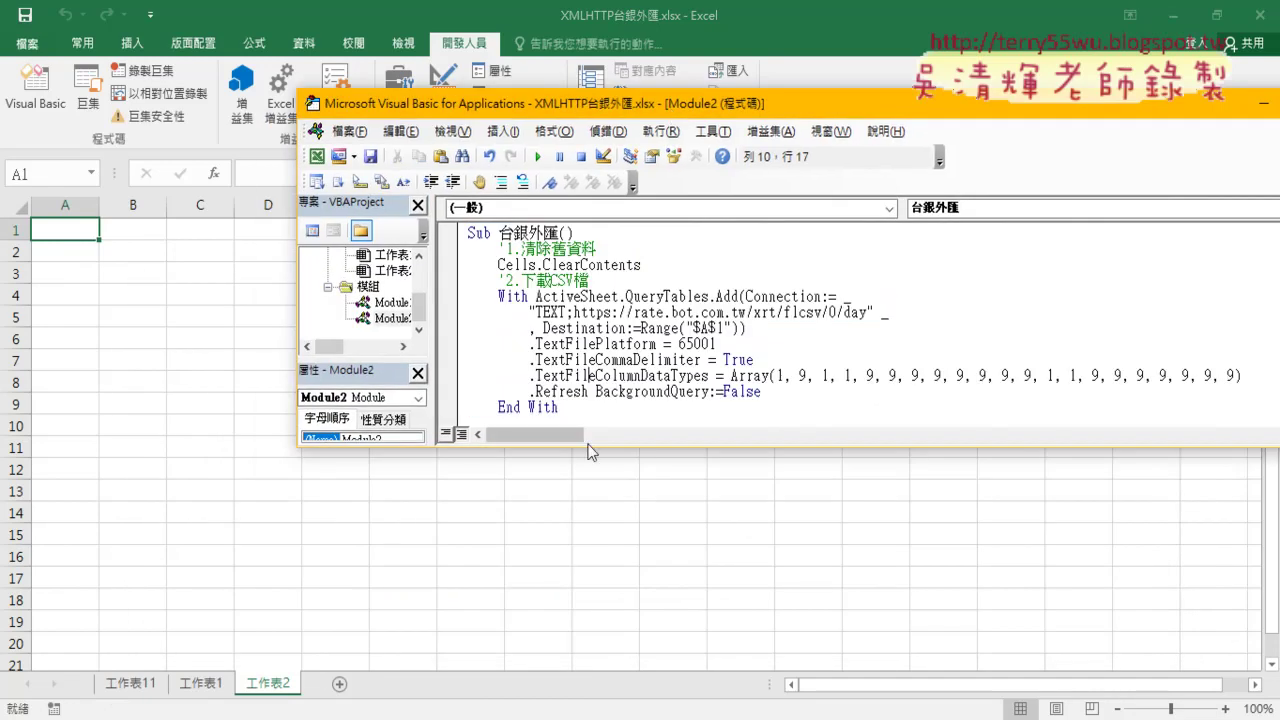
pyautogui.moveTo(591, 449); pyautogui.dragTo(587, 559)
pyautogui.moveTo(641, 265); pyautogui.dragTo(468, 232)
pyautogui.click(618, 328)
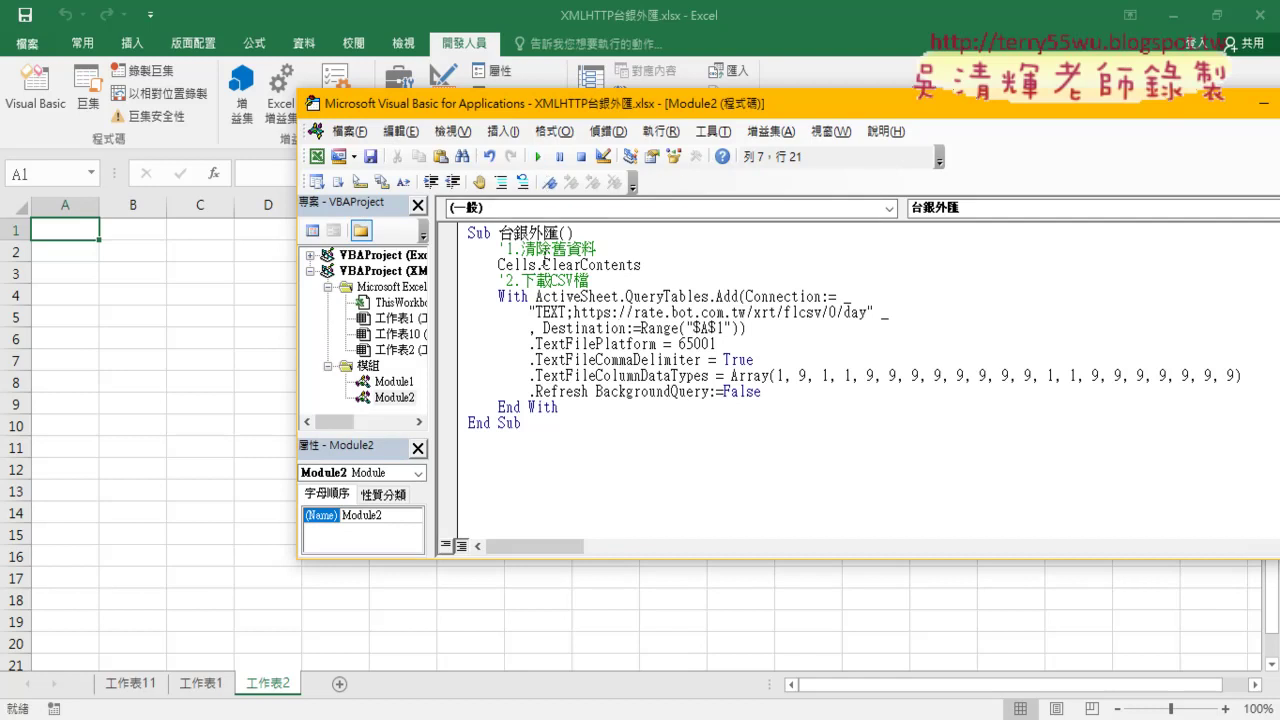
pyautogui.click(540, 159)
pyautogui.moveTo(540, 103); pyautogui.dragTo(664, 118)
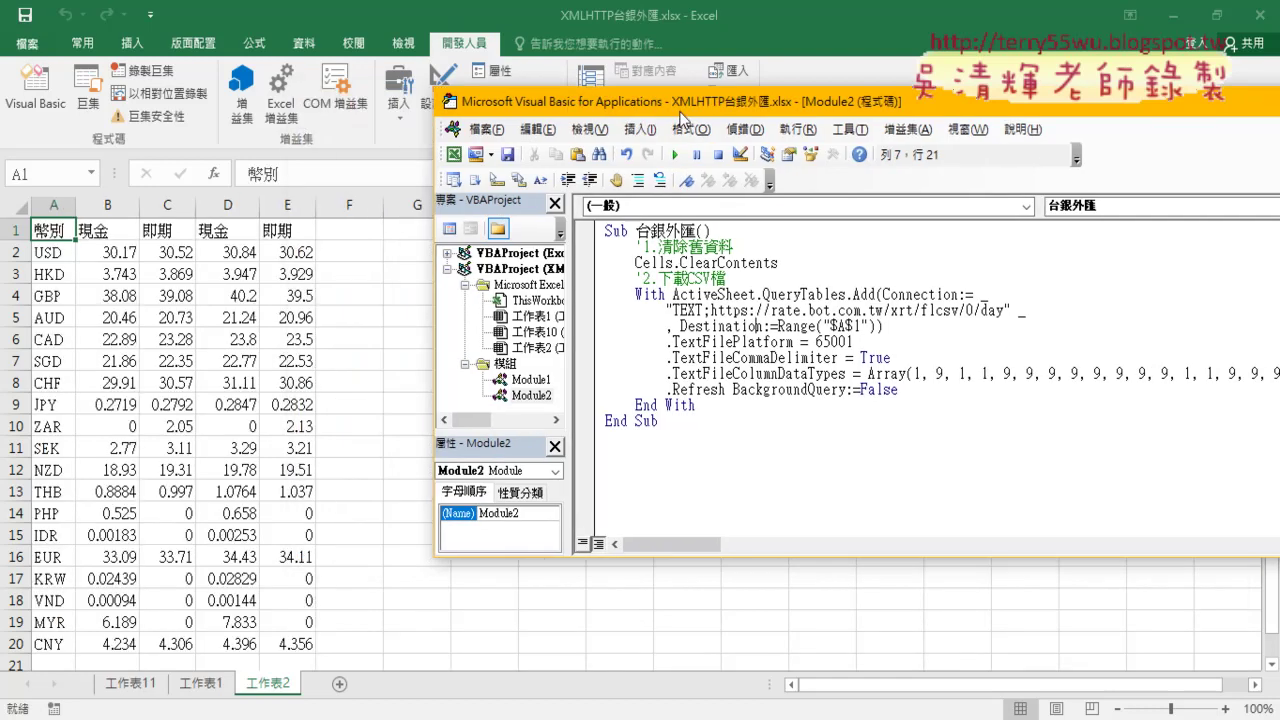